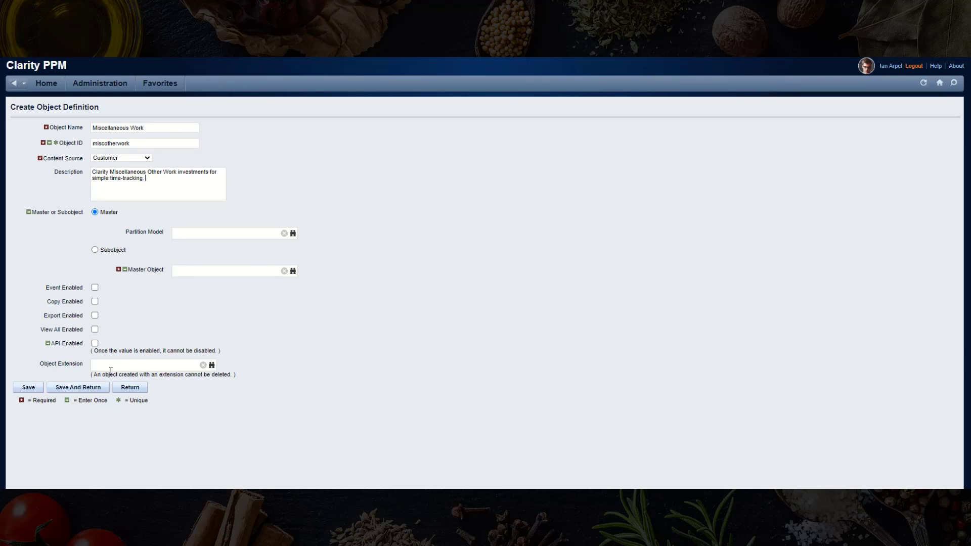
# - Save Miscellaneous Work with the Investment Extension and filter its attributes by 'id'
pyautogui.click(114, 365)
pyautogui.write('investment')
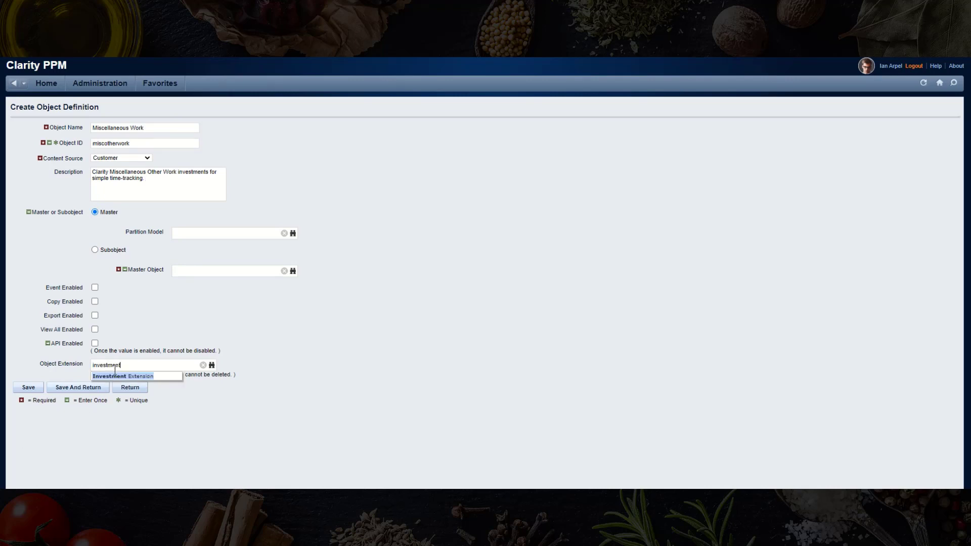
pyautogui.click(115, 375)
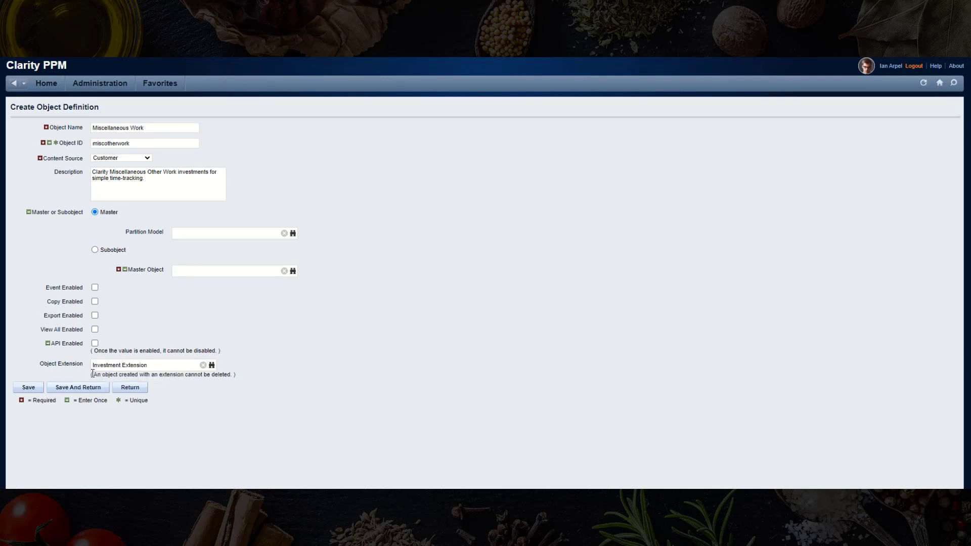
pyautogui.click(35, 387)
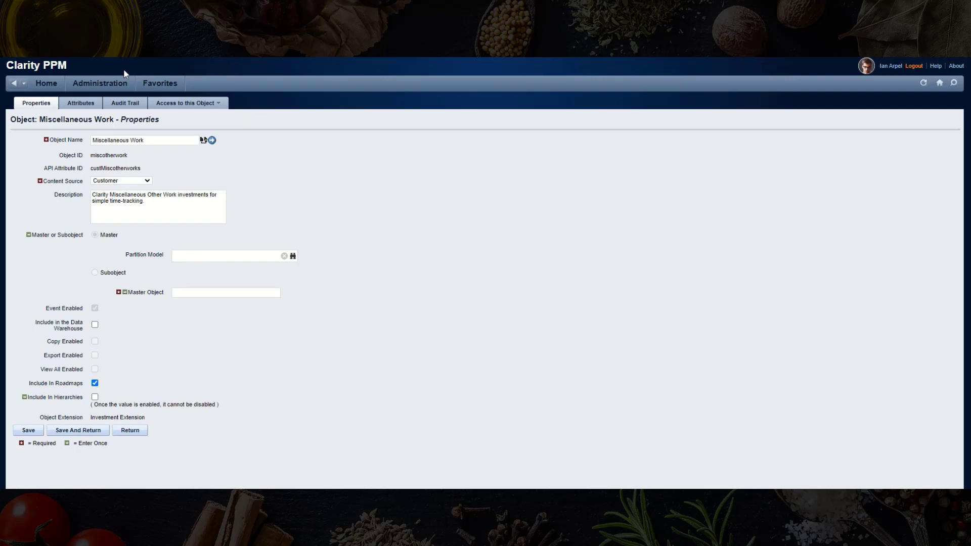
pyautogui.click(80, 103)
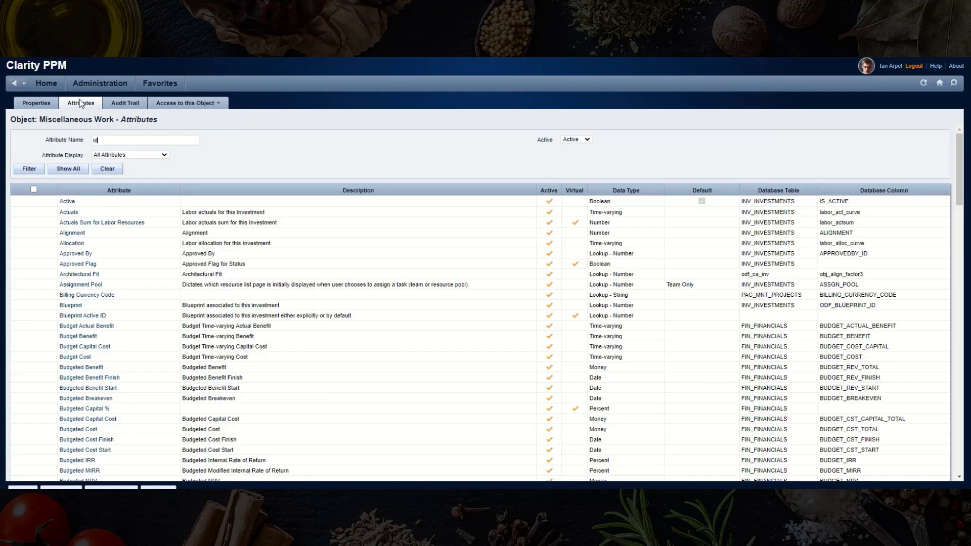
pyautogui.press('Return')
# - Create a numbering scheme named Default for the Investment ID attribute
pyautogui.click(76, 210)
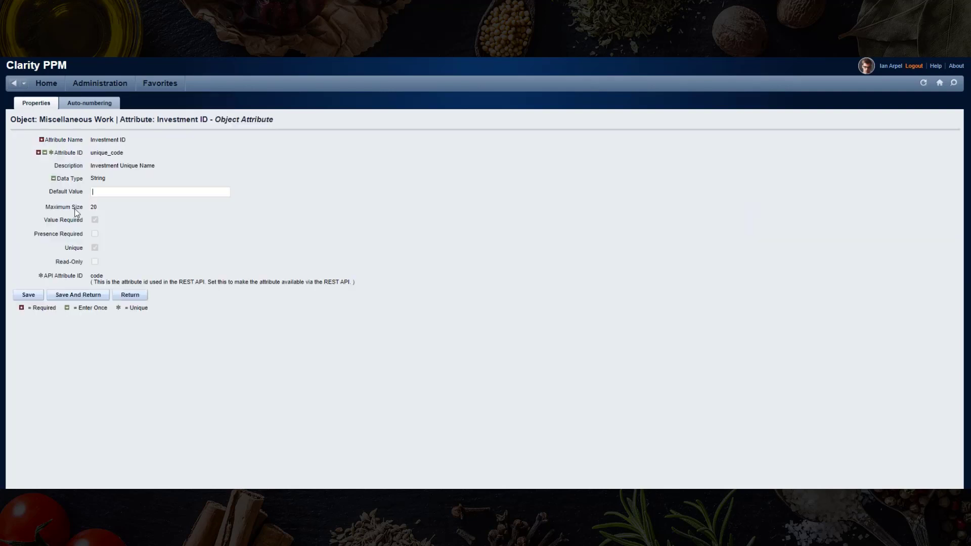
pyautogui.click(105, 106)
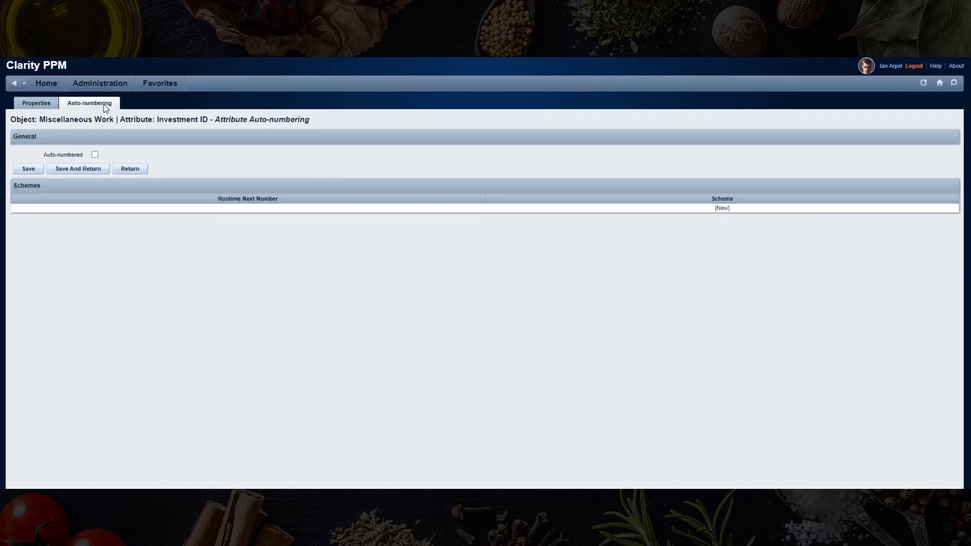
pyautogui.click(723, 209)
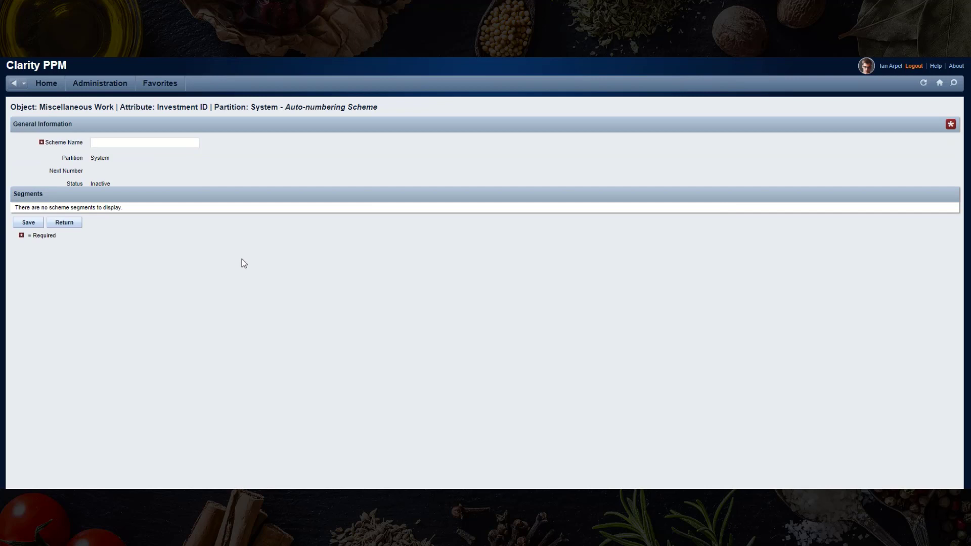
pyautogui.write('Default')
pyautogui.click(29, 223)
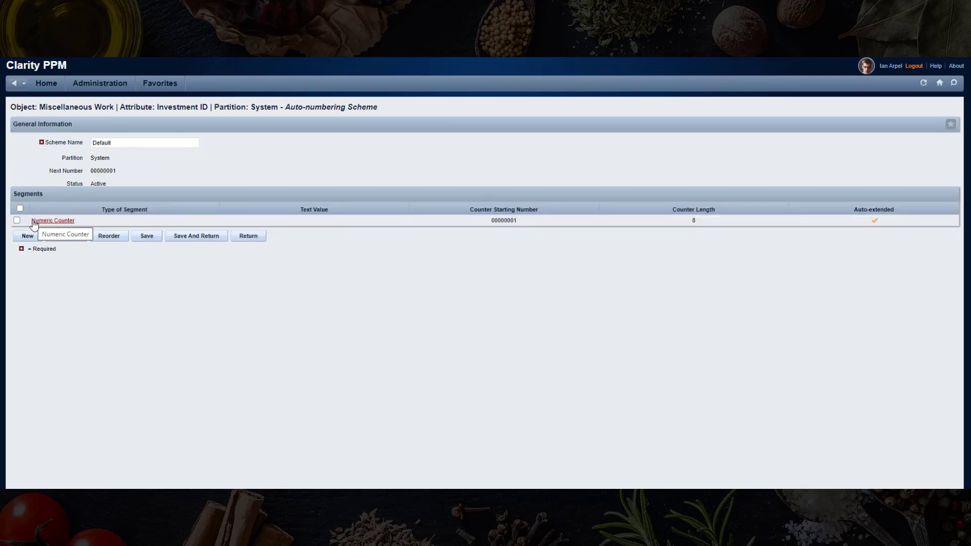
# - Add a 'MISC-' text segment to the scheme and order it before the counter
pyautogui.click(28, 236)
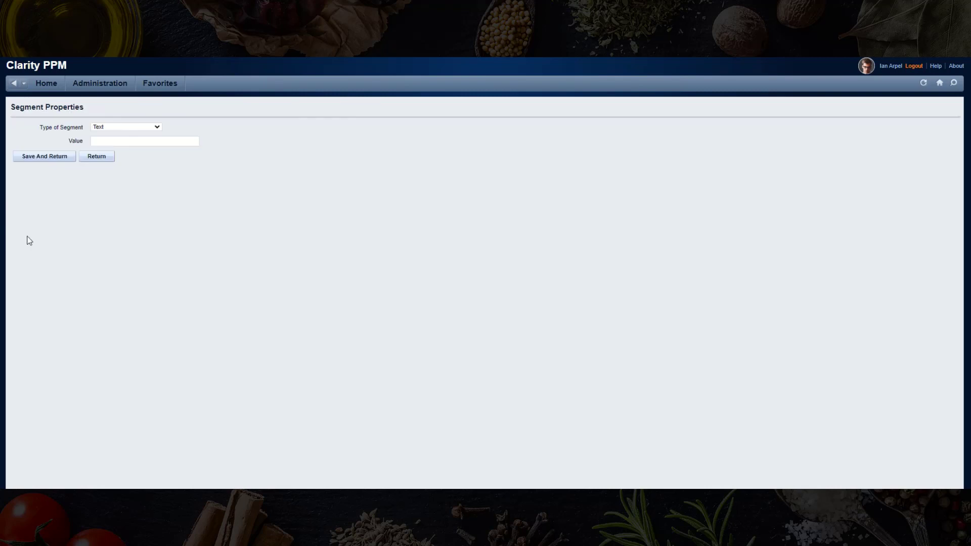
pyautogui.click(169, 140)
pyautogui.write('MISC-')
pyautogui.click(50, 157)
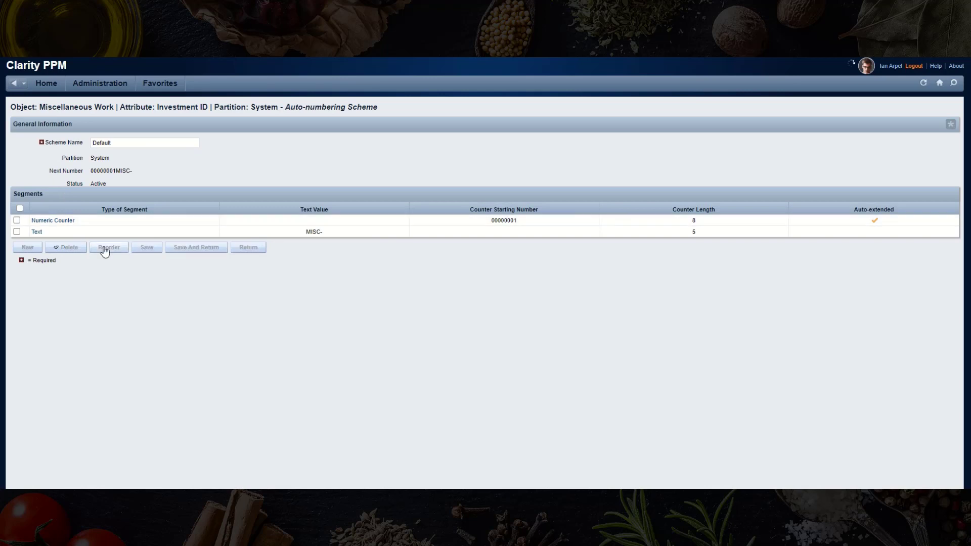
pyautogui.click(109, 247)
pyautogui.click(147, 133)
pyautogui.click(211, 130)
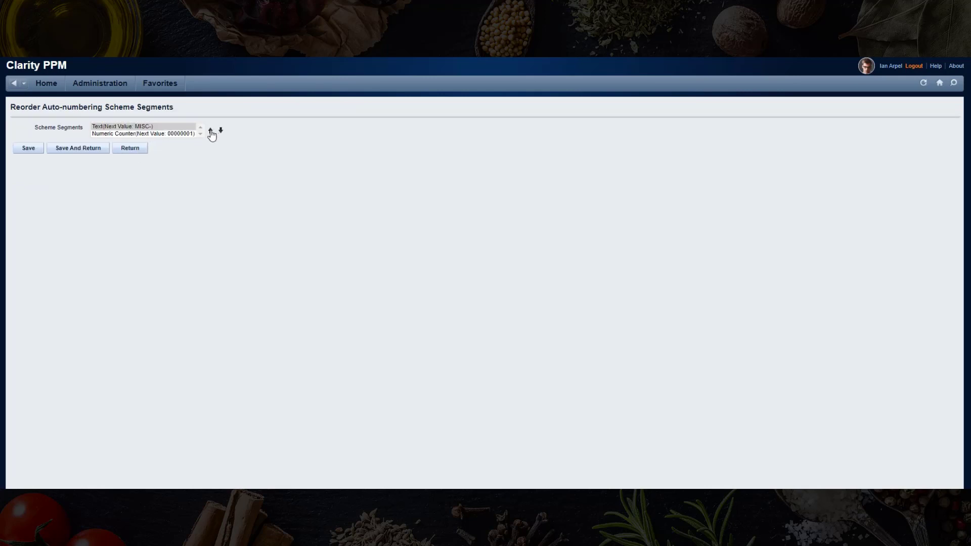
pyautogui.click(79, 150)
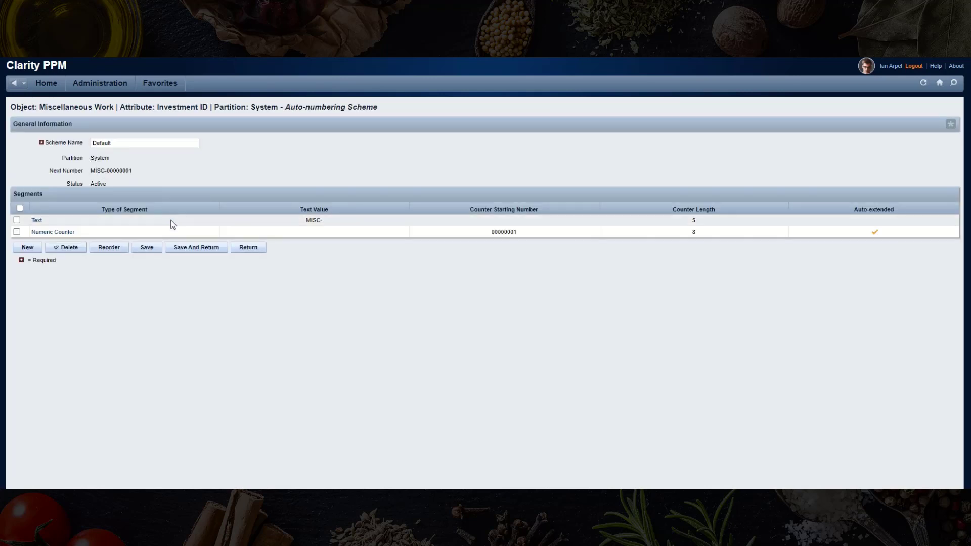
# - Save the scheme and enable auto-numbering for Investment ID
pyautogui.click(171, 249)
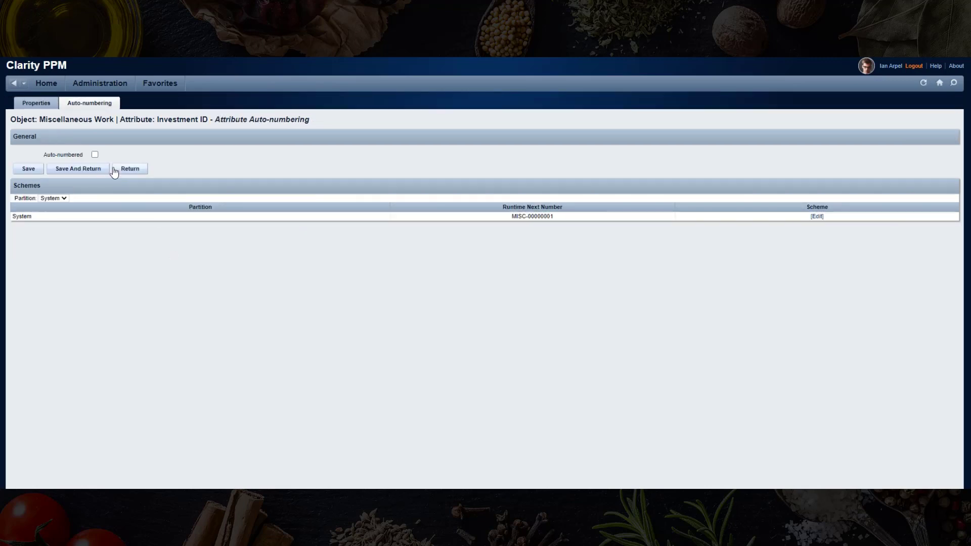
pyautogui.click(94, 154)
pyautogui.click(35, 169)
# - Associate Miscellaneous Work with the Corporate Department OBS
pyautogui.moveTo(114, 82)
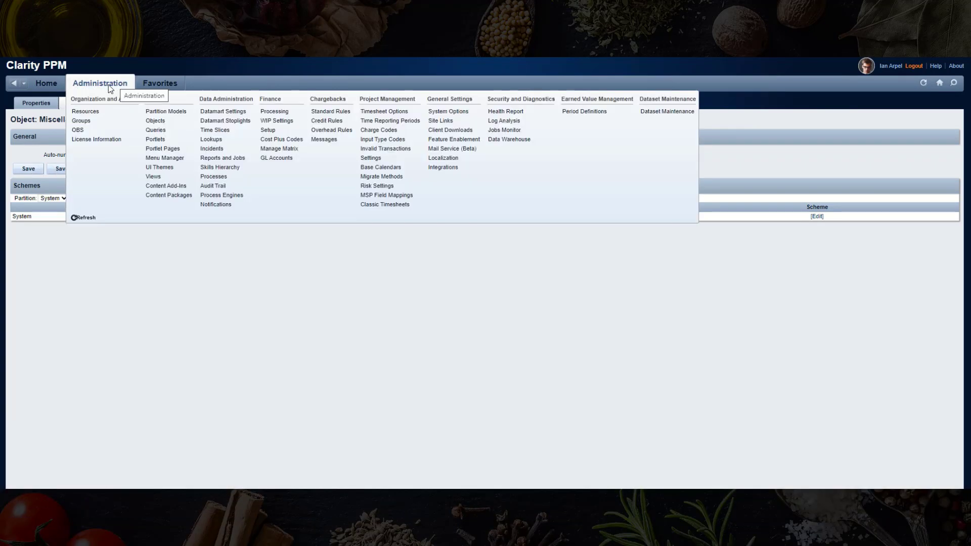
pyautogui.click(82, 130)
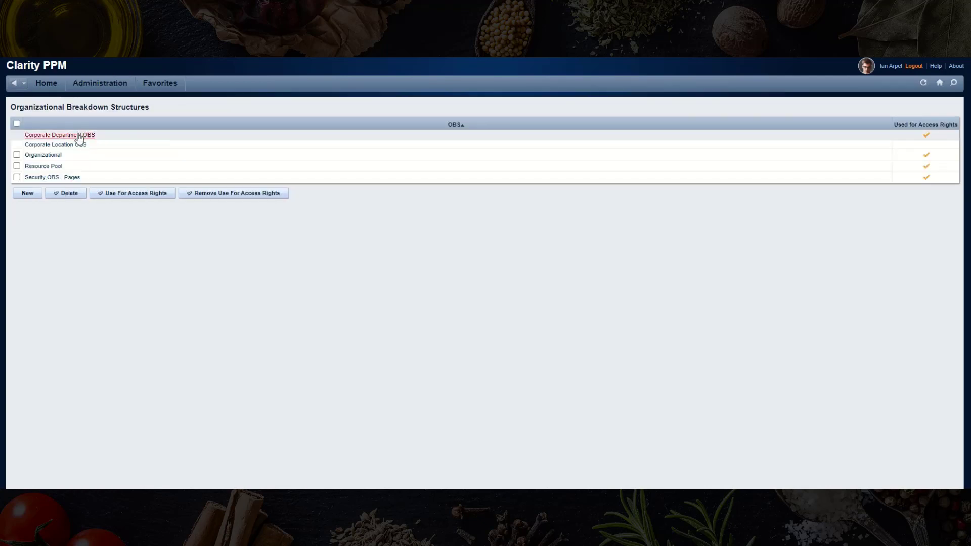
pyautogui.click(79, 135)
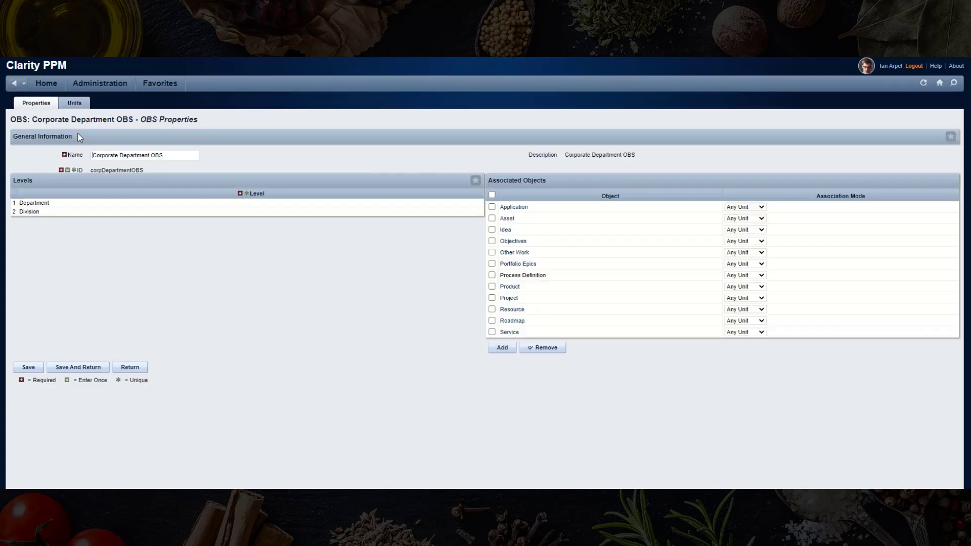
pyautogui.click(502, 347)
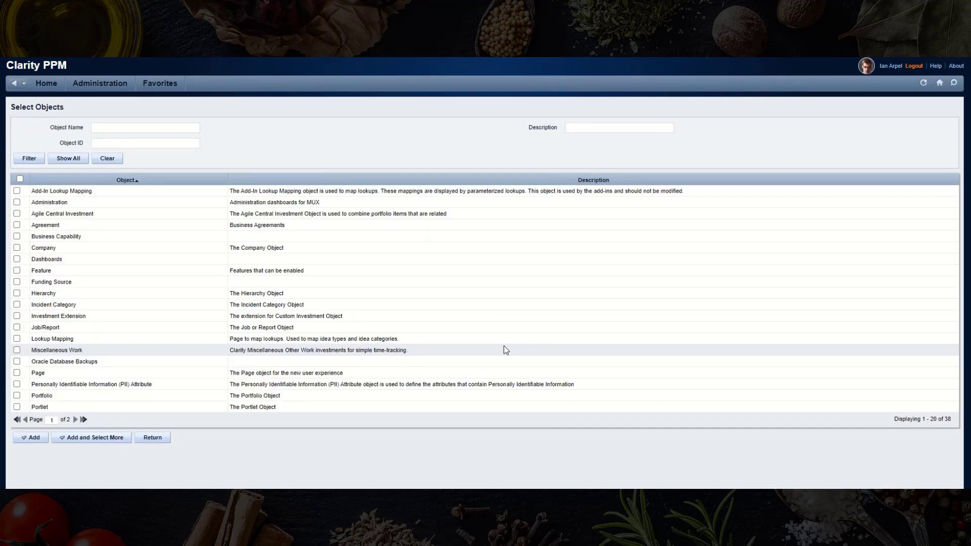
pyautogui.click(16, 350)
pyautogui.click(34, 437)
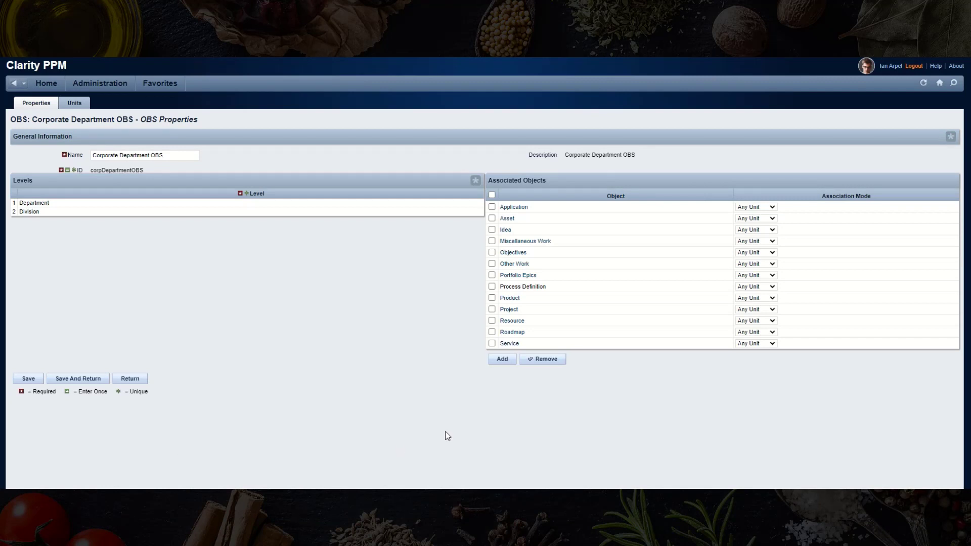
# - Set the Department OBS attribute's API Attribute ID to obs_department
pyautogui.click(545, 242)
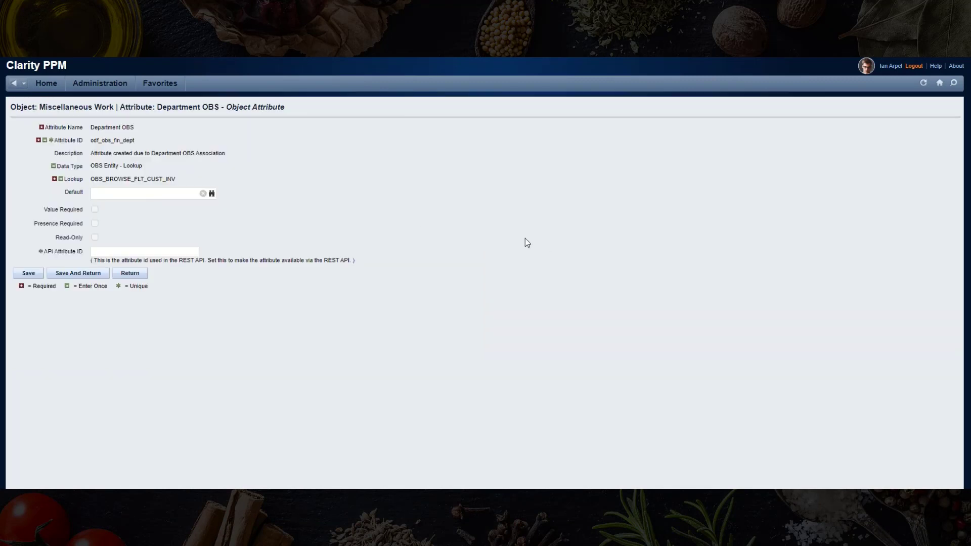
pyautogui.click(122, 252)
pyautogui.write('obs_department')
pyautogui.click(32, 273)
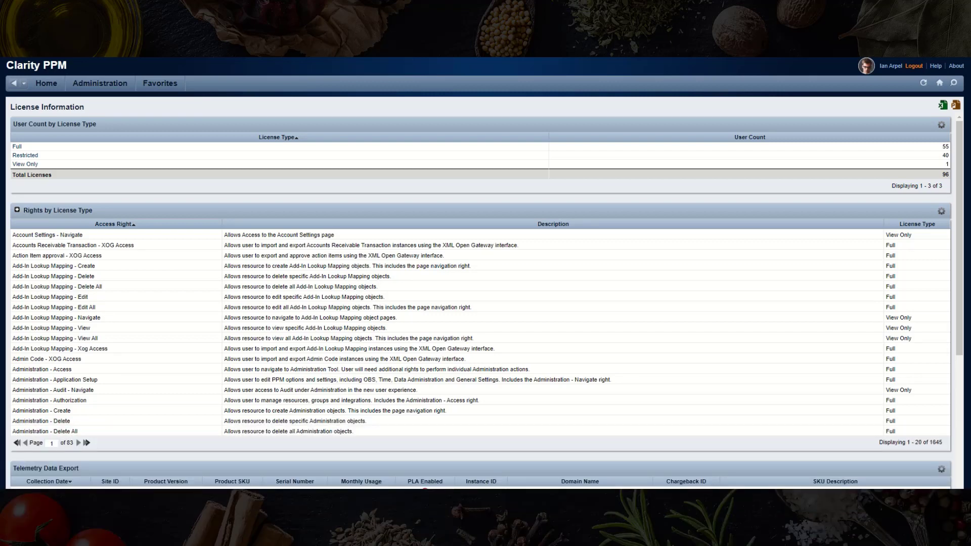
# - Filter License Information rights by license type for access right 'miscellaneous'
pyautogui.click(86, 81)
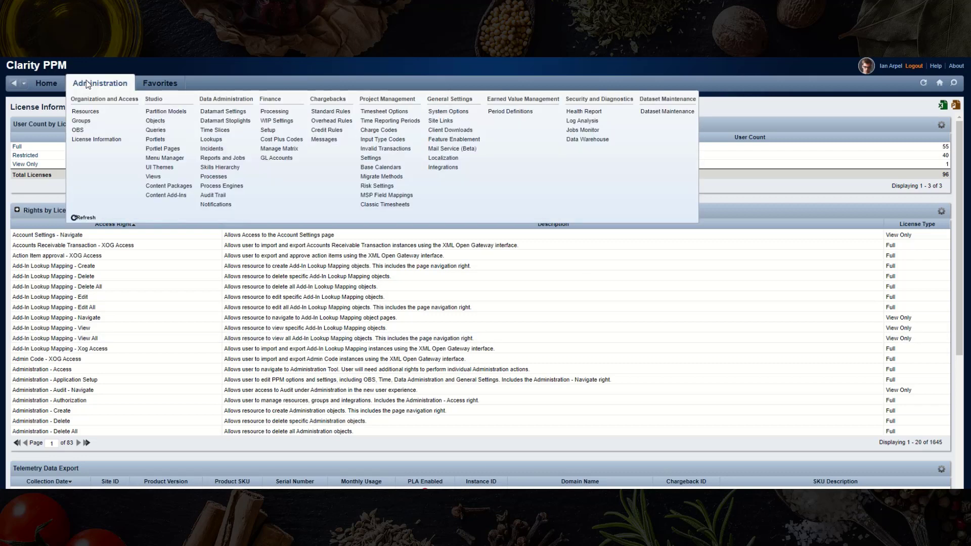
pyautogui.click(91, 139)
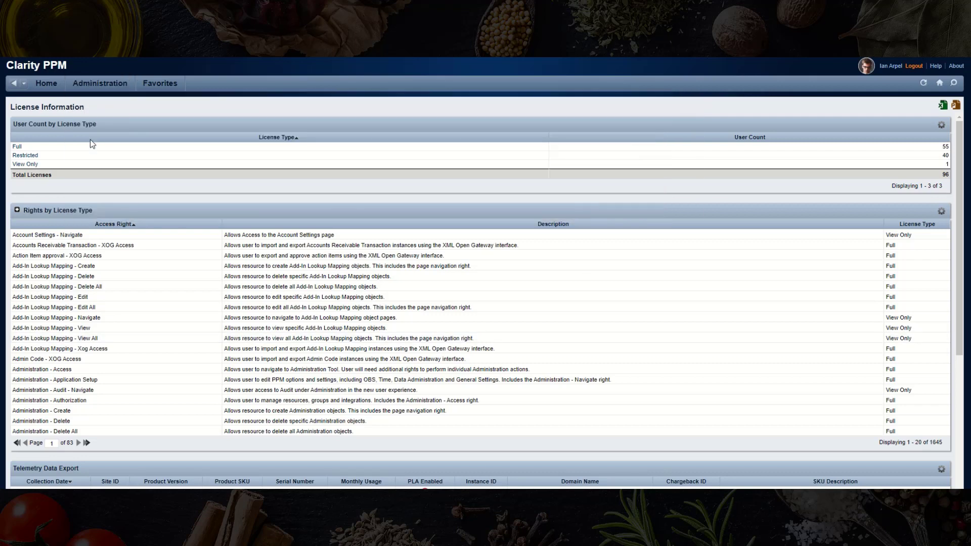
pyautogui.click(17, 211)
pyautogui.click(113, 226)
pyautogui.write('miscellaneous')
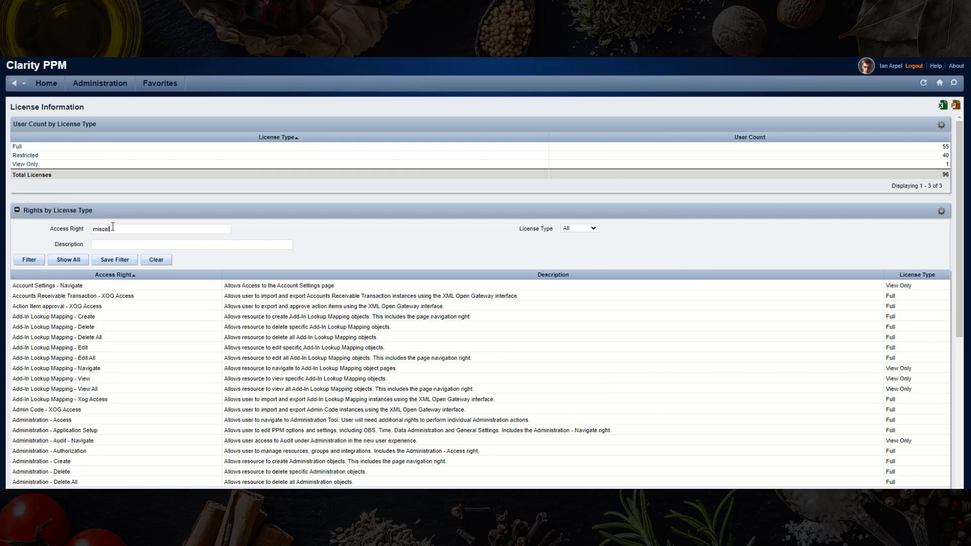
pyautogui.press('Return')
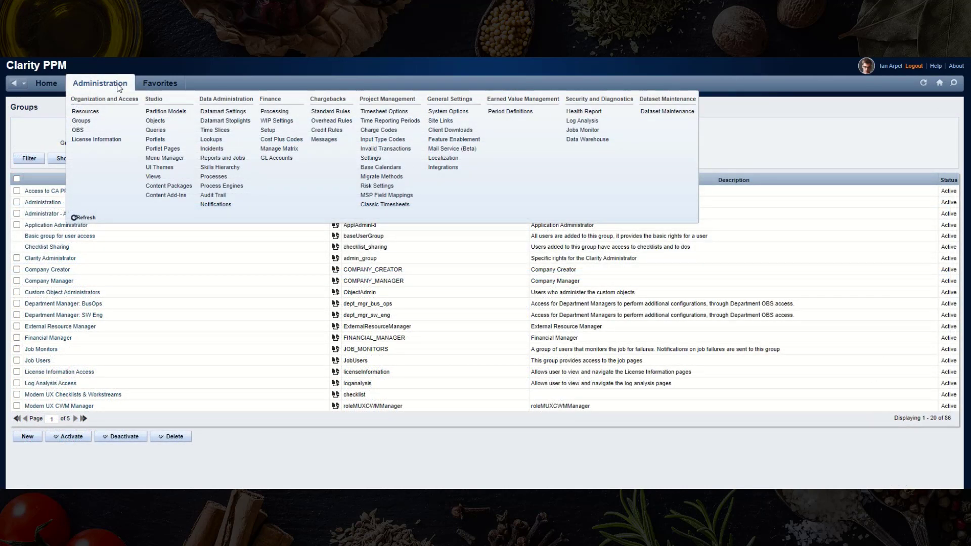
# - Open the Clarity Administrator group's global access rights
pyautogui.click(81, 122)
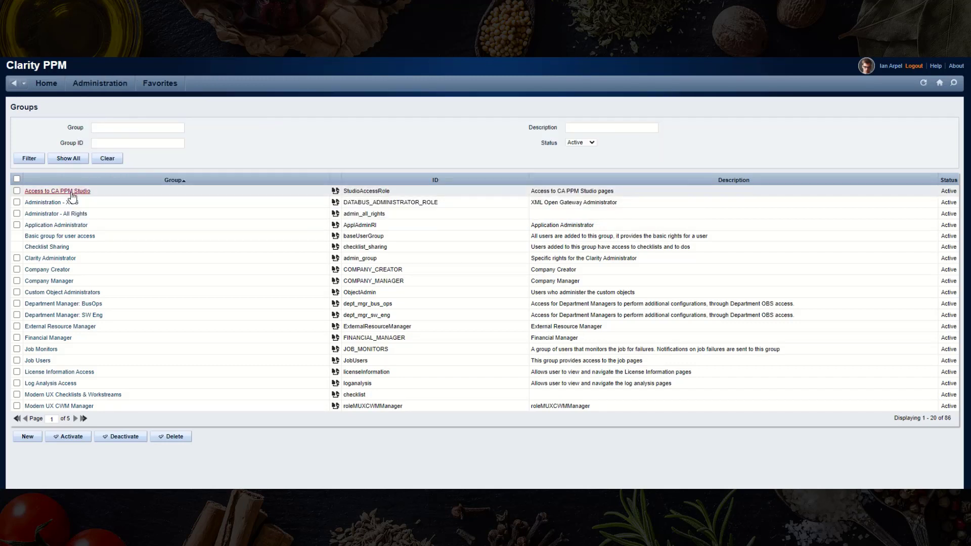
pyautogui.click(46, 259)
pyautogui.moveTo(162, 103)
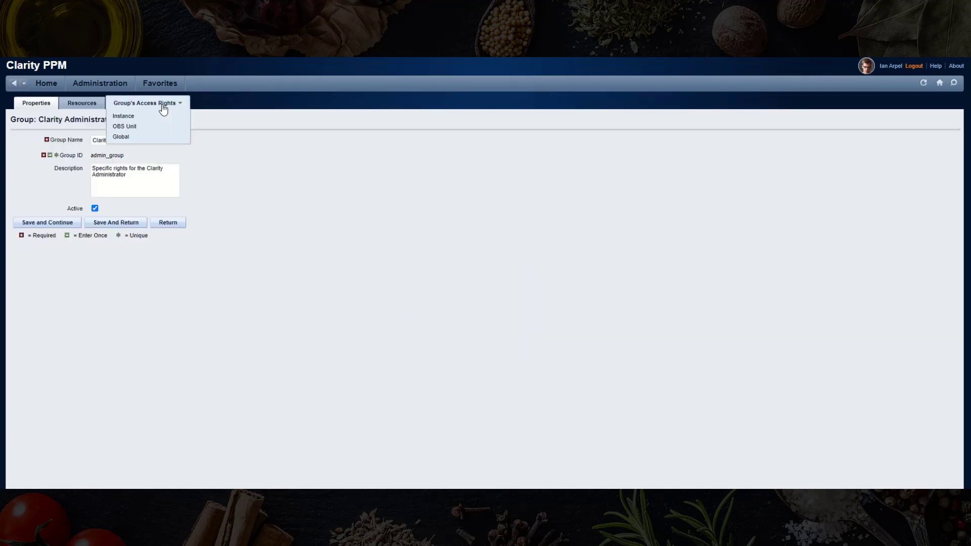
pyautogui.click(127, 140)
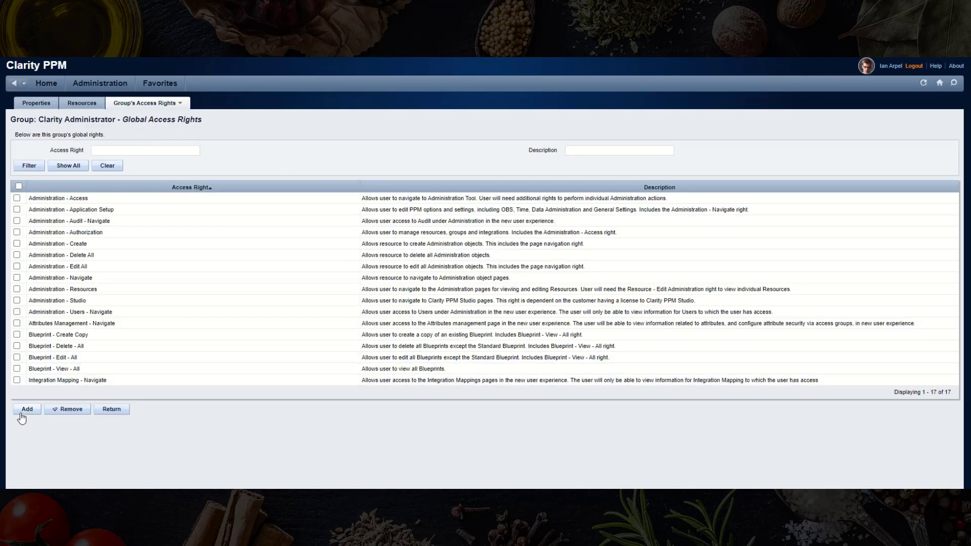
# - Grant Miscellaneous Work Create, Create from Template, Navigate, Edit All and Delete All rights
pyautogui.click(25, 411)
pyautogui.write('miscellaneous')
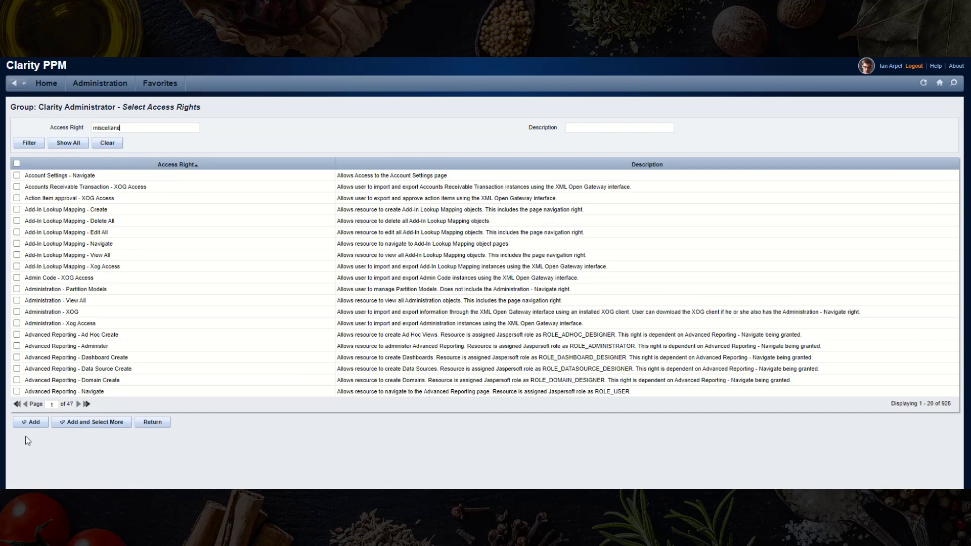
pyautogui.press('Return')
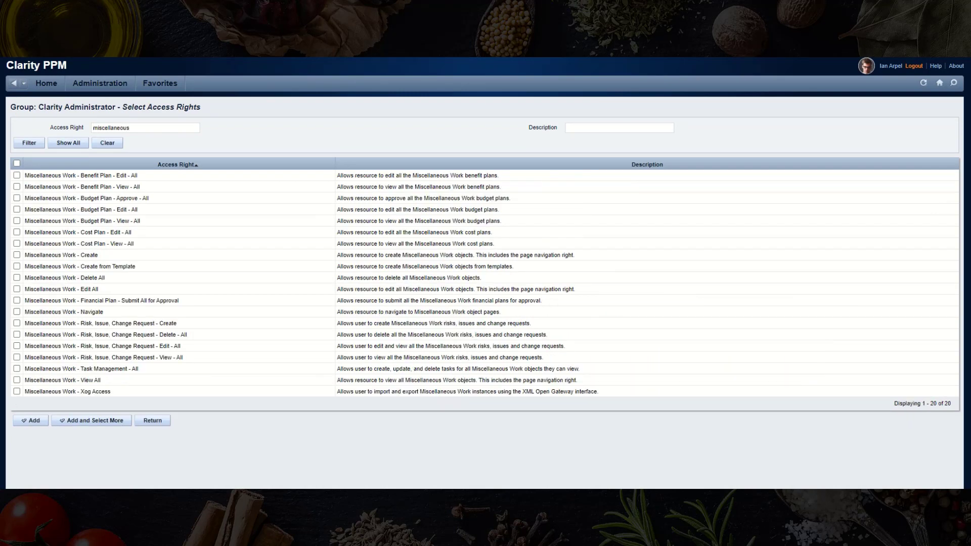
pyautogui.click(17, 255)
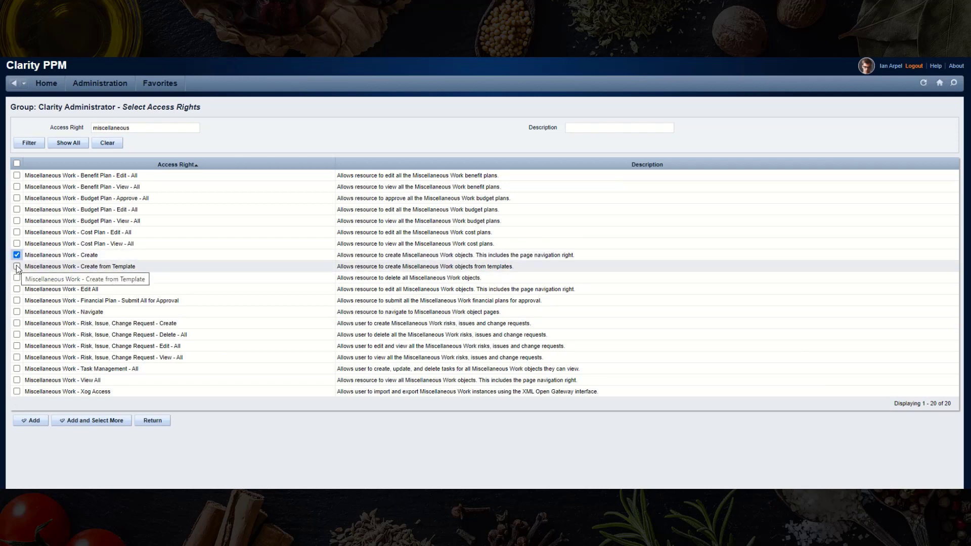
pyautogui.click(16, 267)
pyautogui.click(17, 312)
pyautogui.click(17, 289)
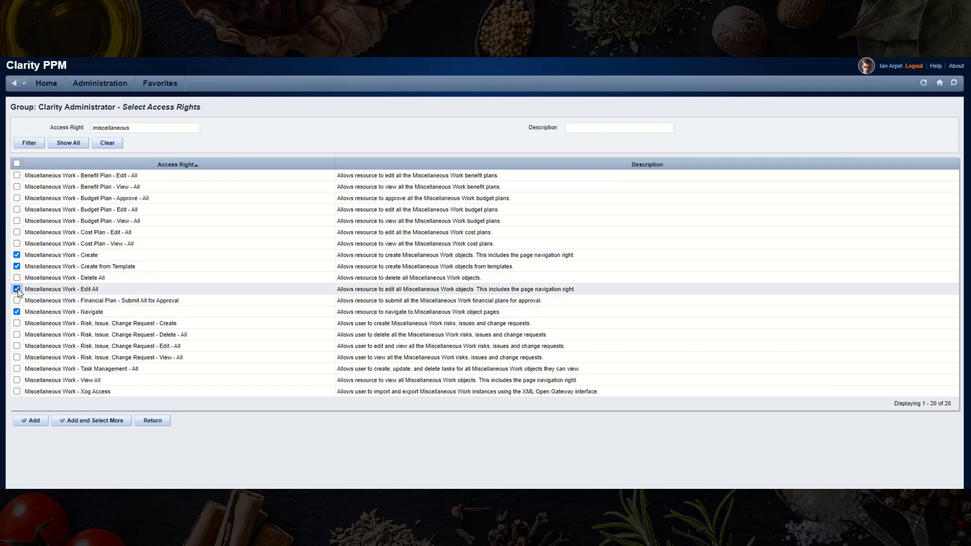
pyautogui.click(17, 277)
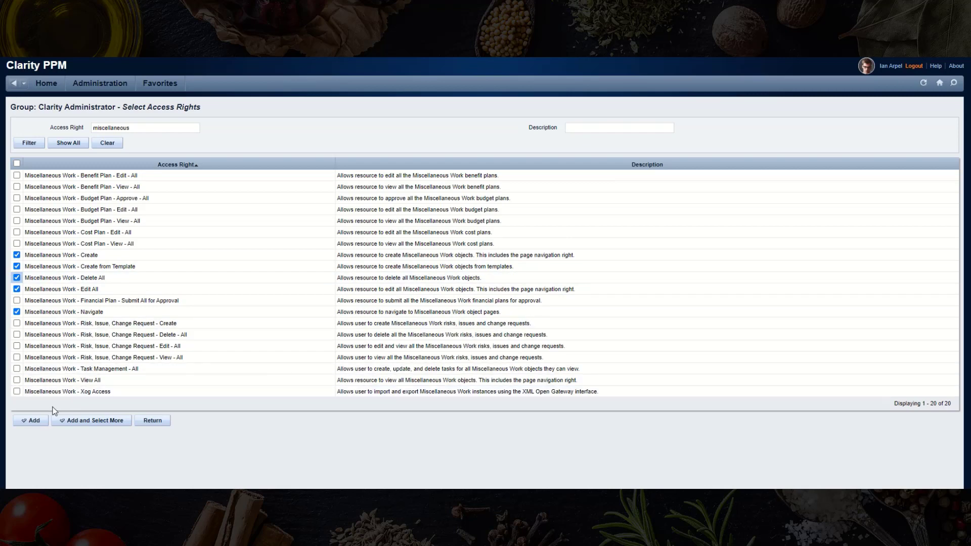
pyautogui.click(33, 421)
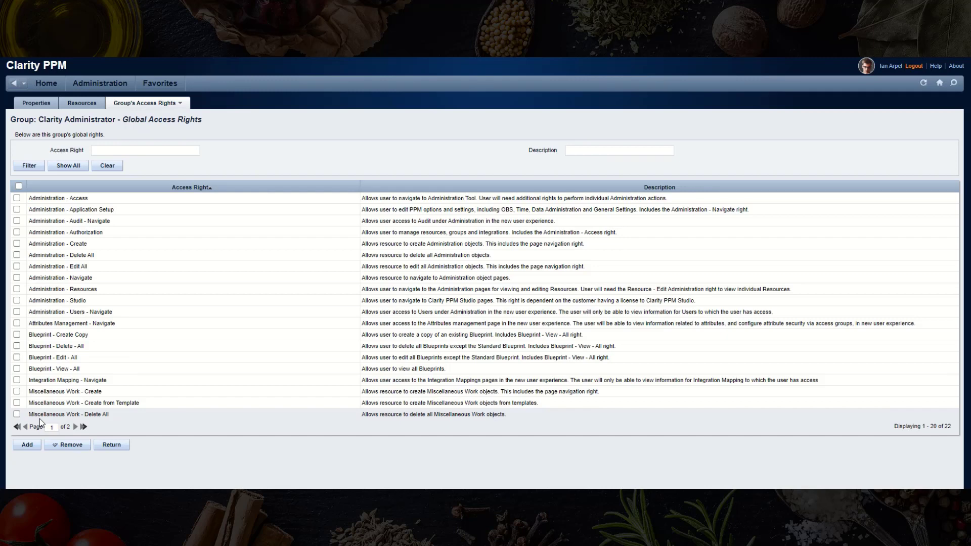
# - Add the Custom Investment - Navigate global right and return to Groups
pyautogui.click(23, 446)
pyautogui.write('custom investment')
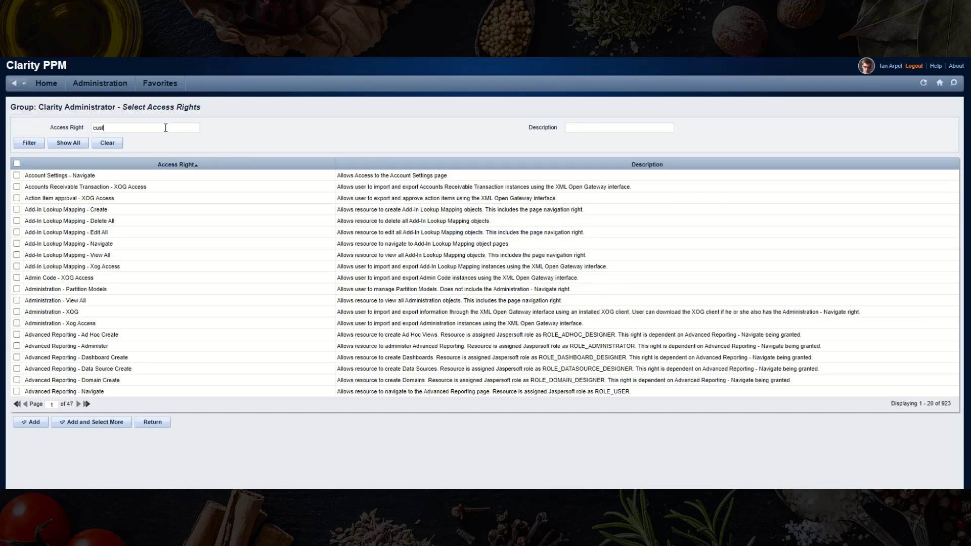
pyautogui.press('Return')
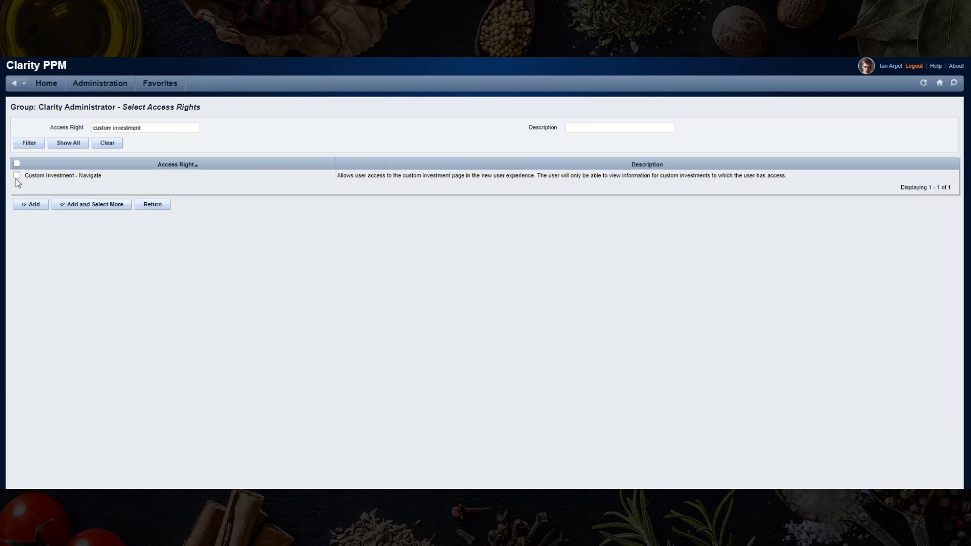
pyautogui.click(16, 175)
pyautogui.click(31, 206)
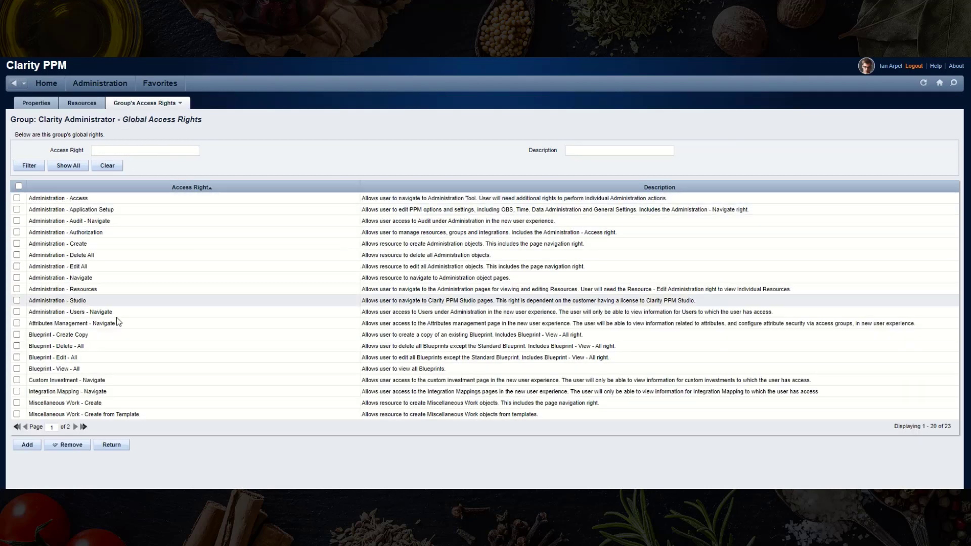
pyautogui.click(106, 442)
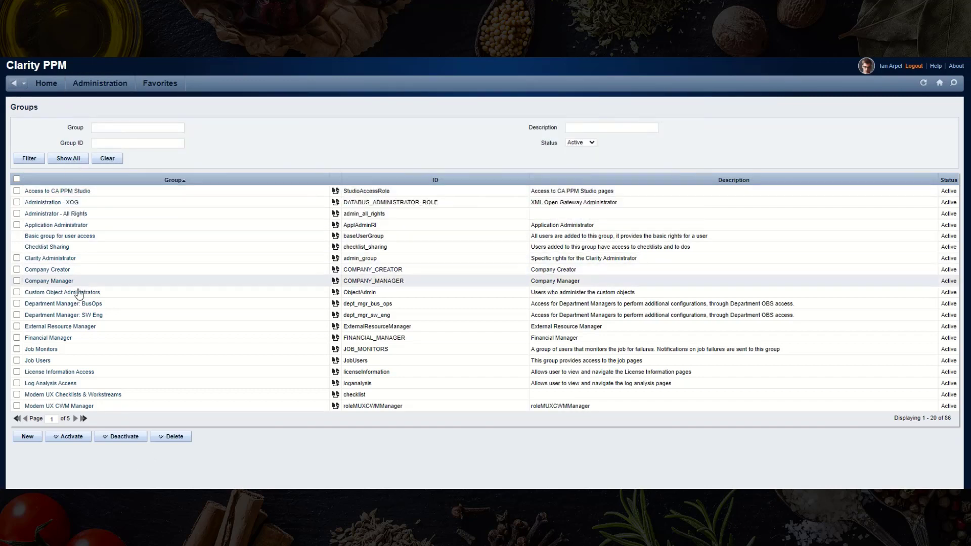
# - Give Department Manager: SW Eng the global Custom Investment - Navigate right
pyautogui.click(75, 315)
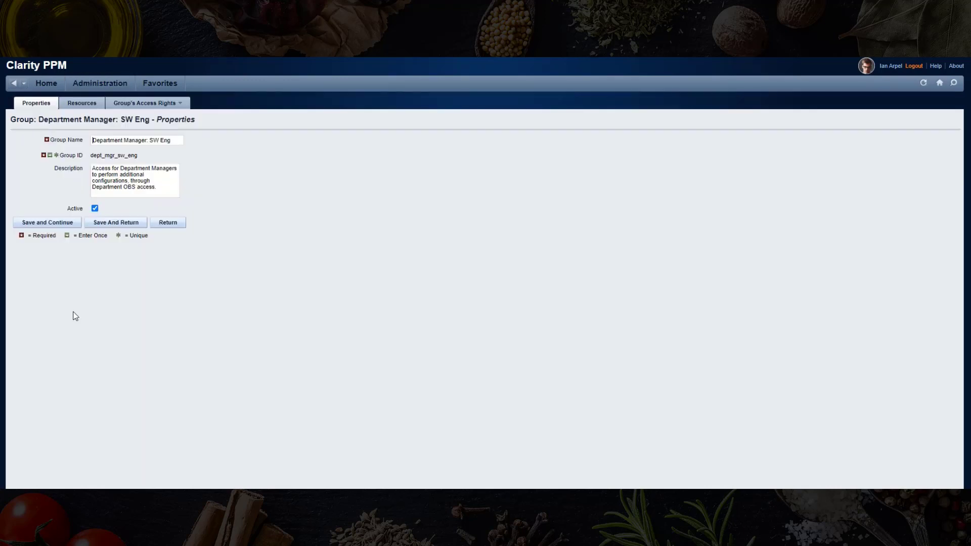
pyautogui.moveTo(126, 104)
pyautogui.click(122, 141)
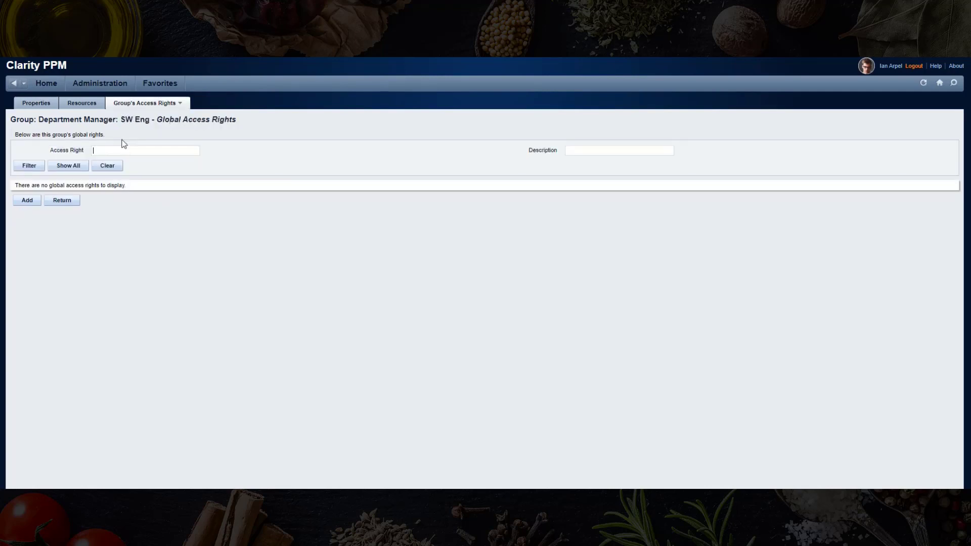
pyautogui.click(30, 200)
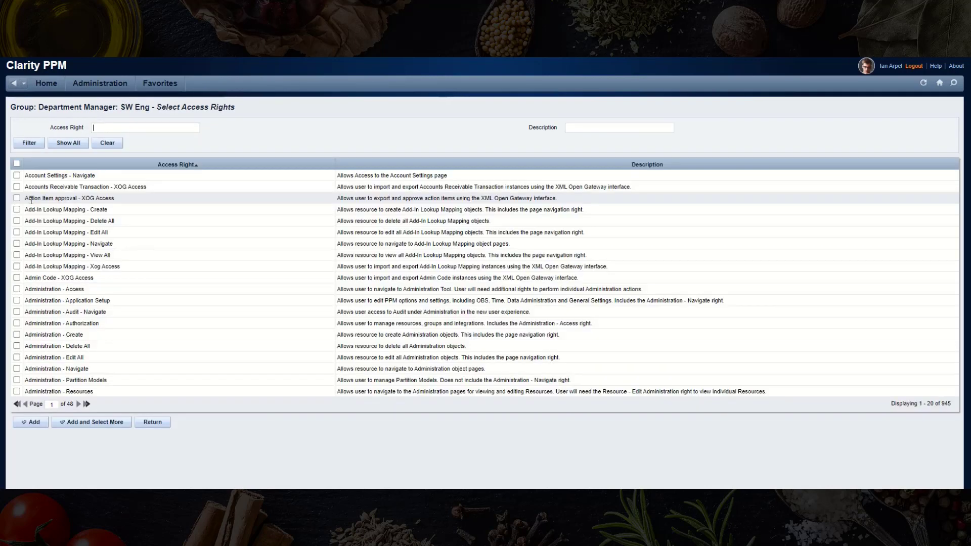
pyautogui.write('custom investment')
pyautogui.press('Return')
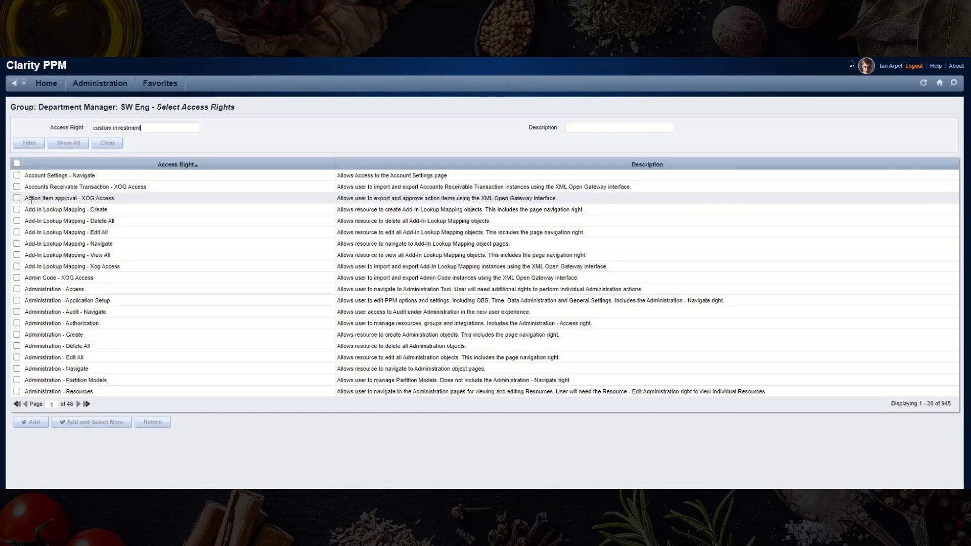
pyautogui.click(17, 176)
pyautogui.click(28, 205)
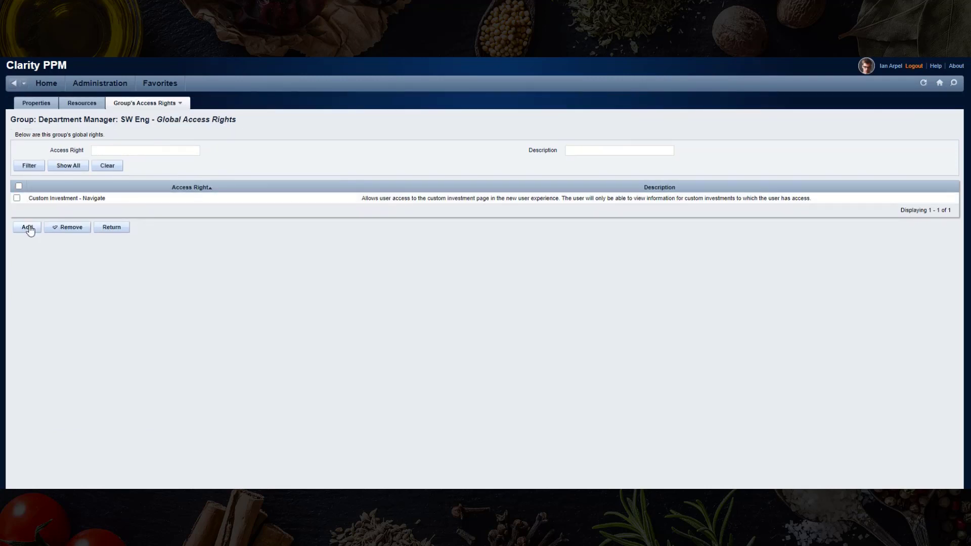
# - Add Miscellaneous Work Create from Template, Edit All and Navigate global rights
pyautogui.click(27, 229)
pyautogui.write('miscellaneous')
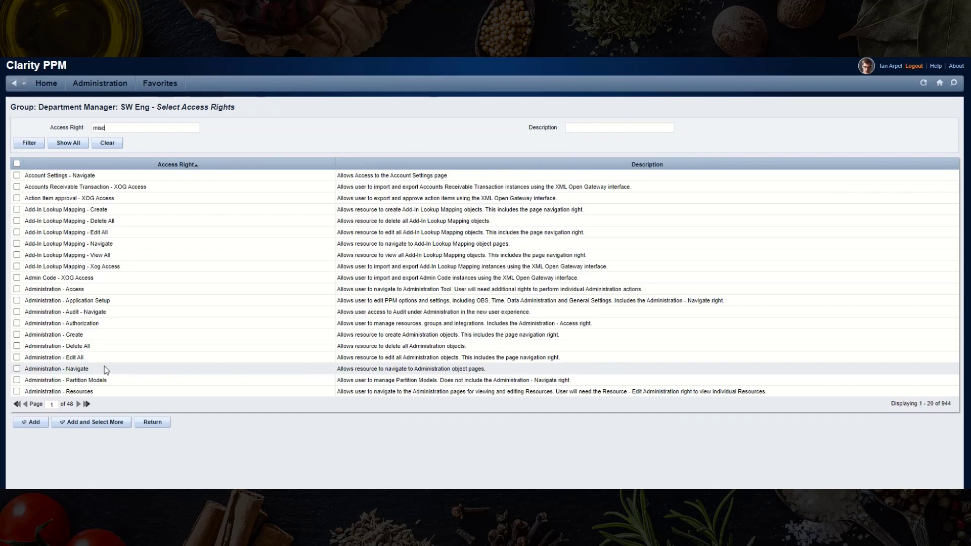
pyautogui.press('Return')
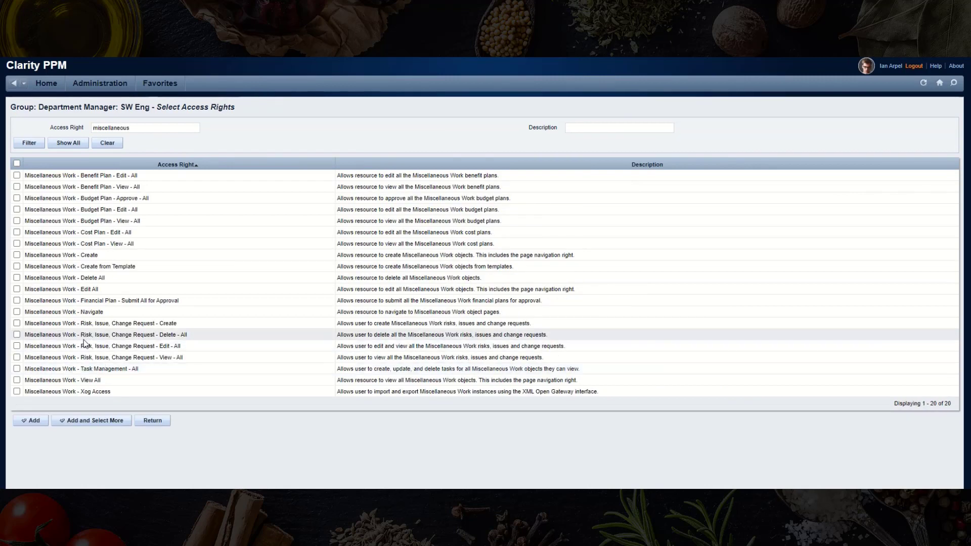
pyautogui.click(17, 267)
pyautogui.click(17, 289)
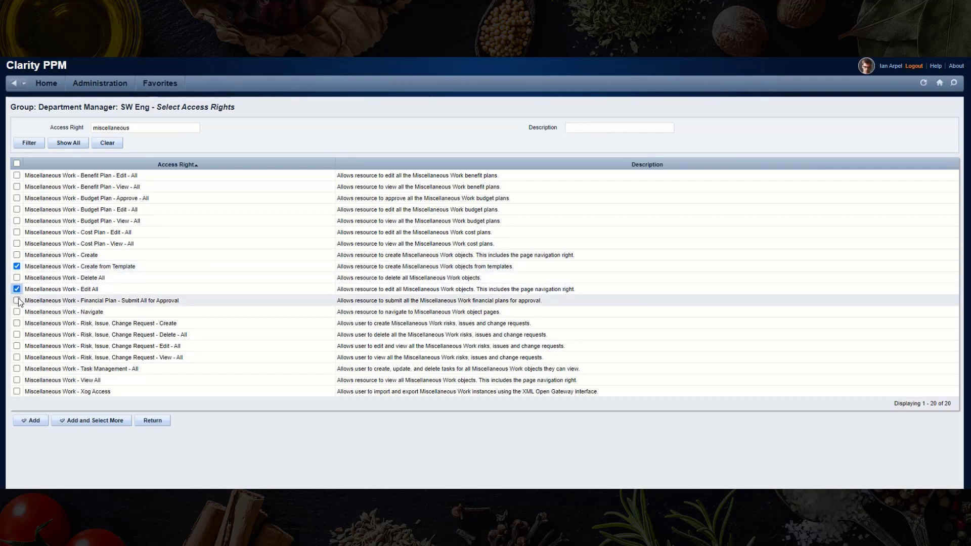
pyautogui.click(17, 312)
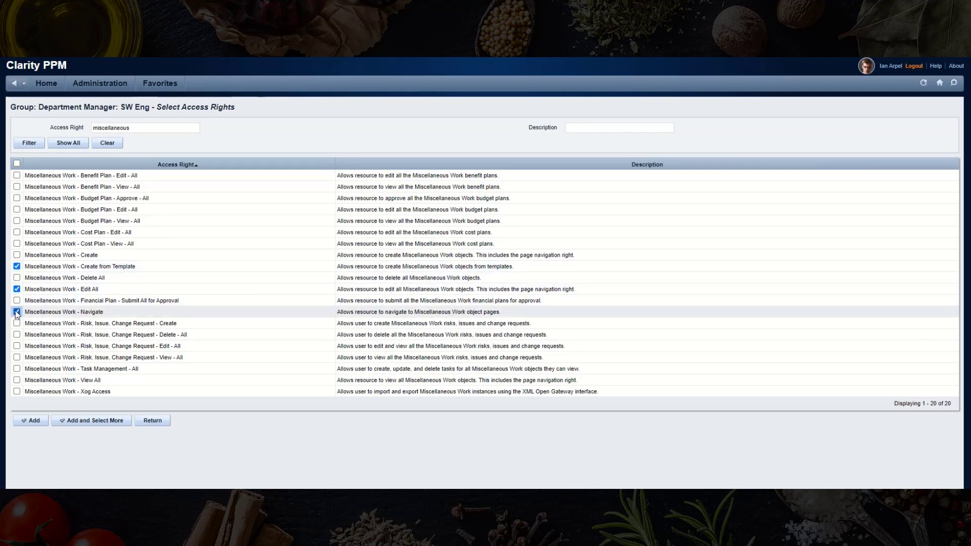
pyautogui.click(33, 421)
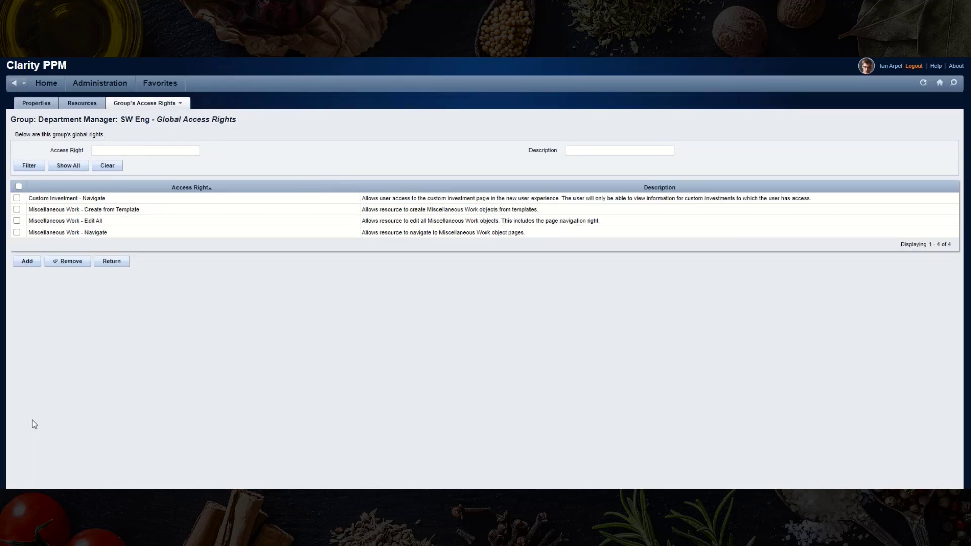
pyautogui.moveTo(136, 108)
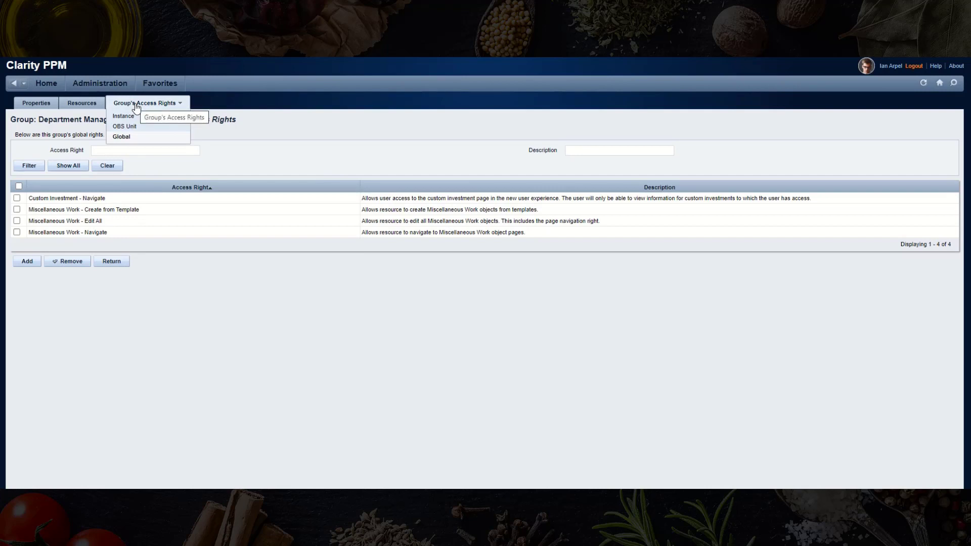
pyautogui.click(129, 127)
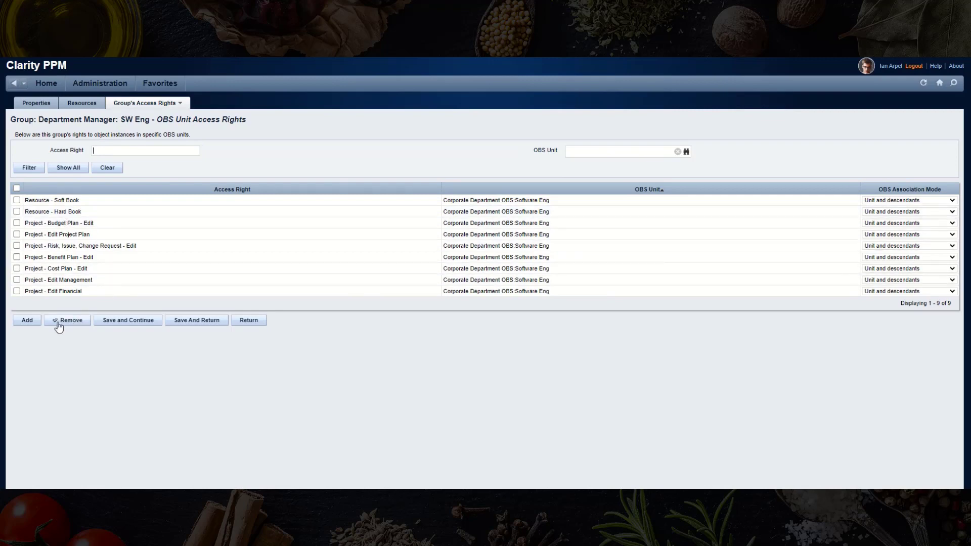
# - Filter groups by 'resource' and open Resource Managers: Dept SW Eng's OBS Unit rights
pyautogui.click(255, 324)
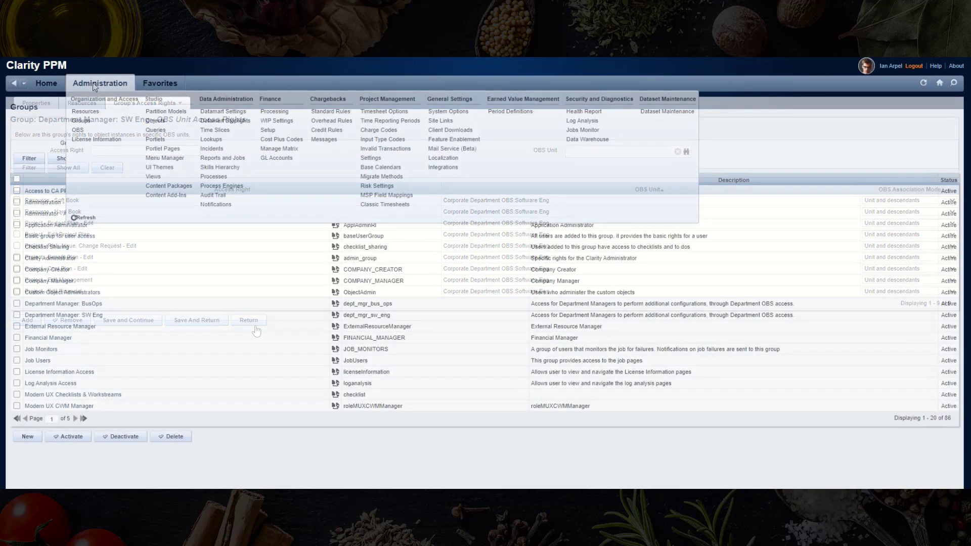
pyautogui.click(96, 127)
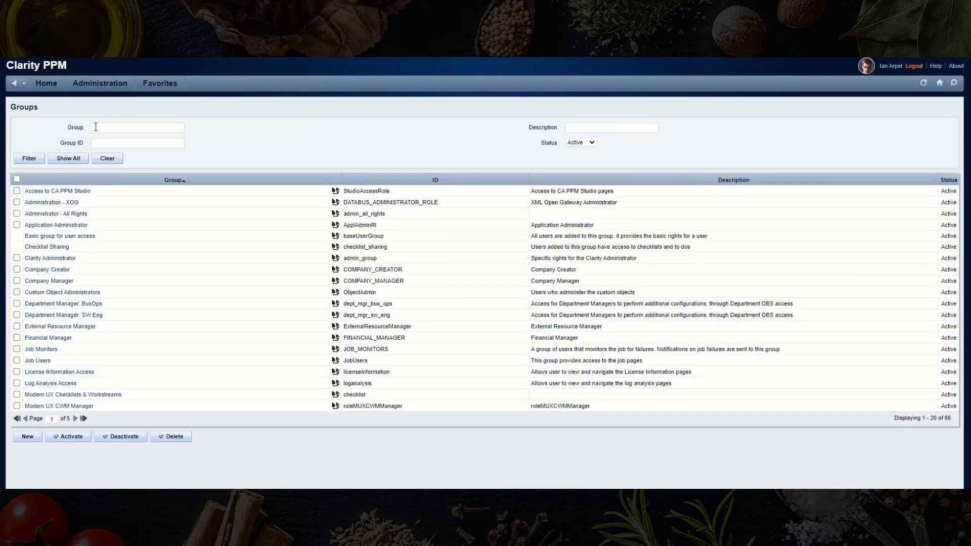
pyautogui.write('resource')
pyautogui.press('Return')
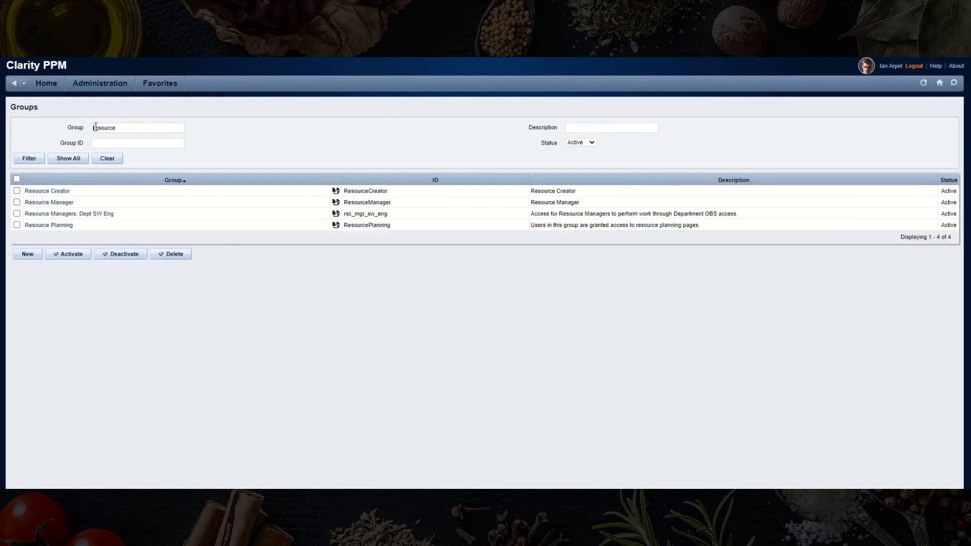
pyautogui.click(69, 213)
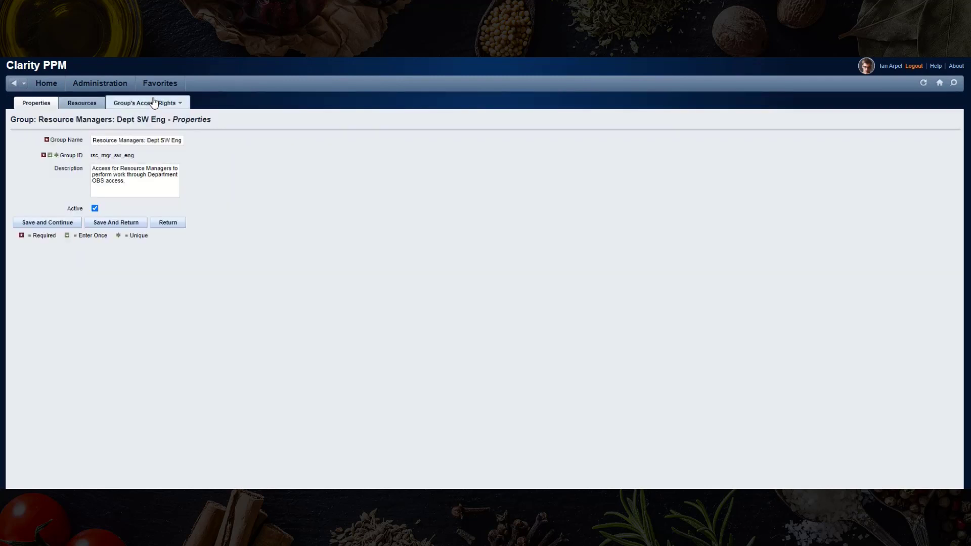
pyautogui.moveTo(179, 103)
pyautogui.click(125, 126)
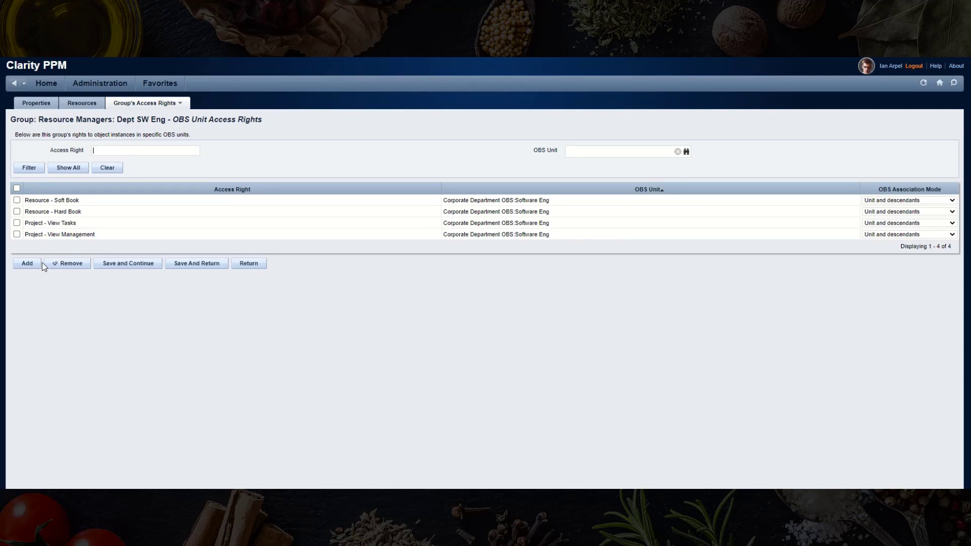
# - Grant Miscellaneous Work - View on the Software Eng OBS unit
pyautogui.click(34, 267)
pyautogui.click(130, 142)
pyautogui.write('misc*view')
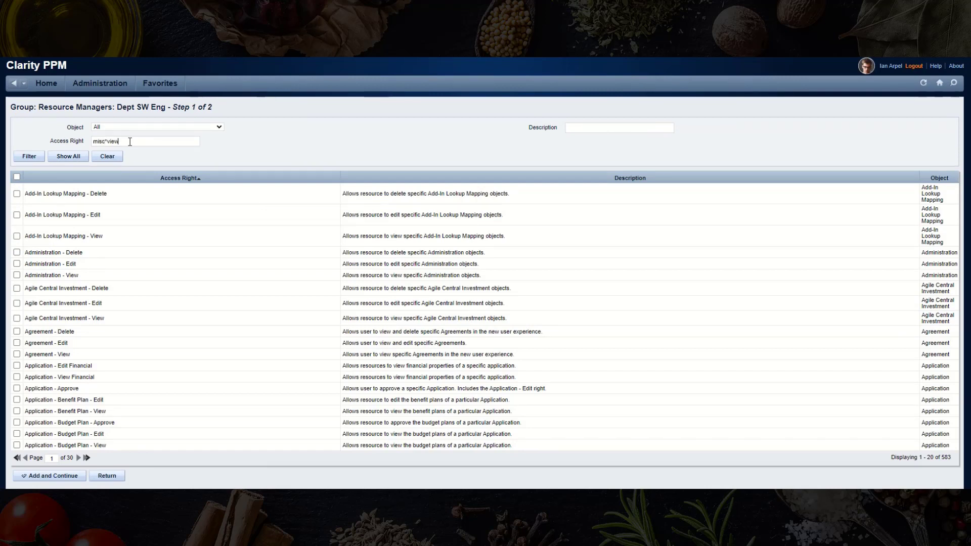
pyautogui.press('Return')
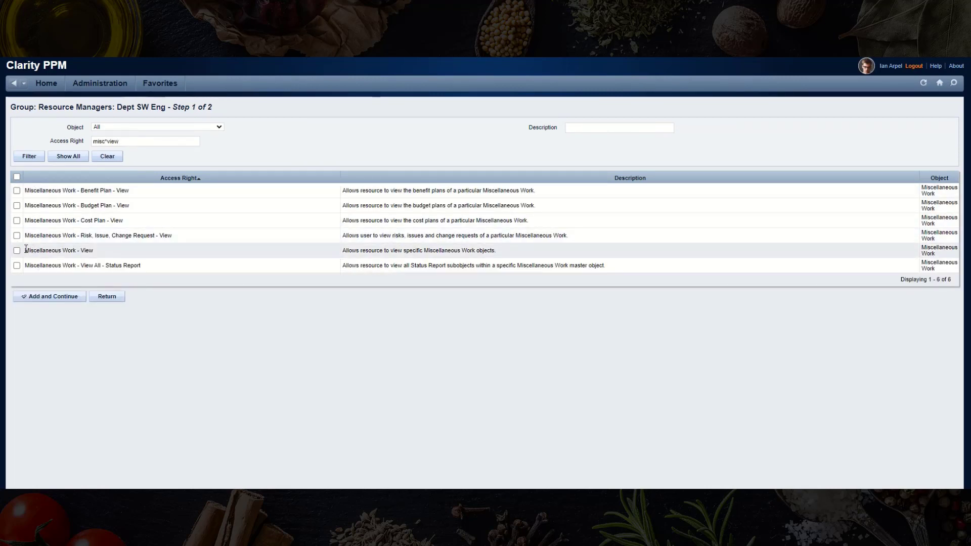
pyautogui.click(51, 297)
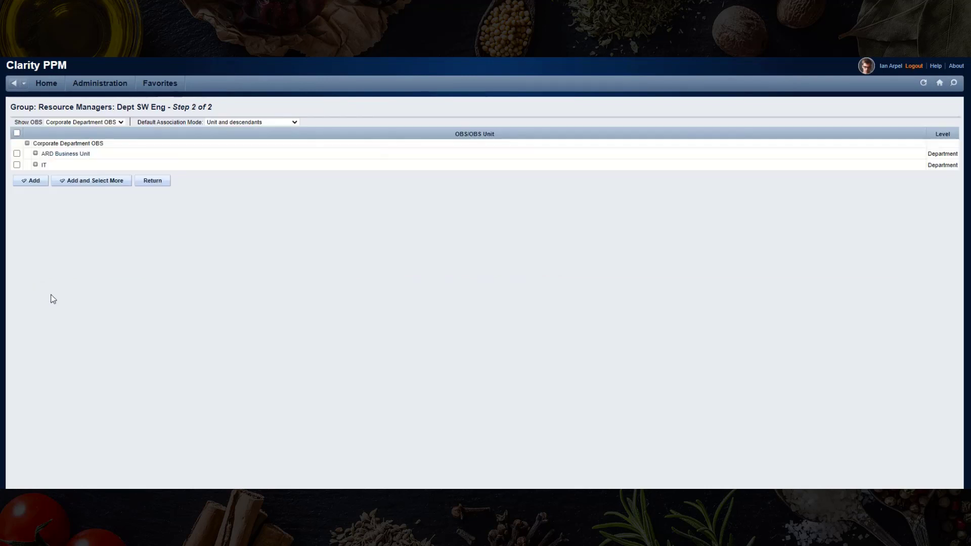
pyautogui.click(36, 154)
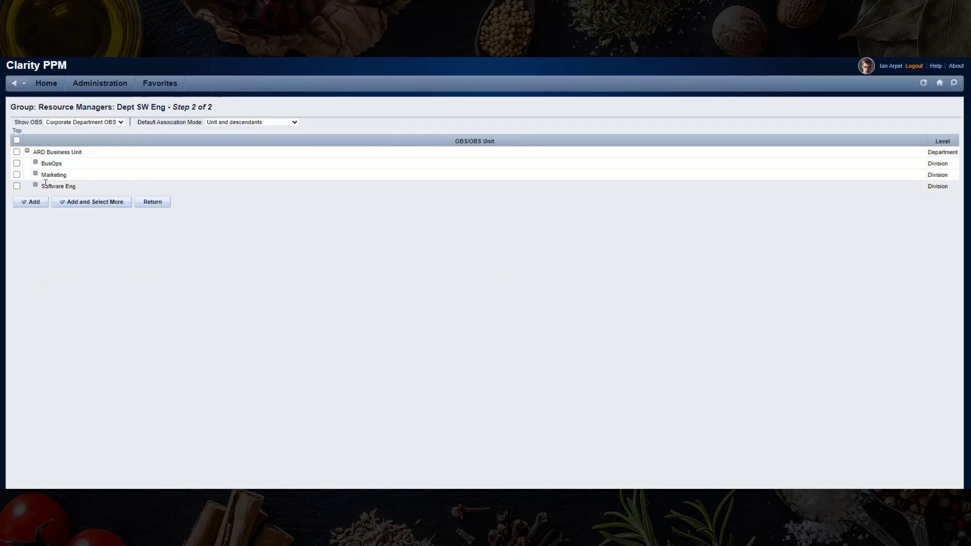
pyautogui.click(16, 186)
pyautogui.click(21, 202)
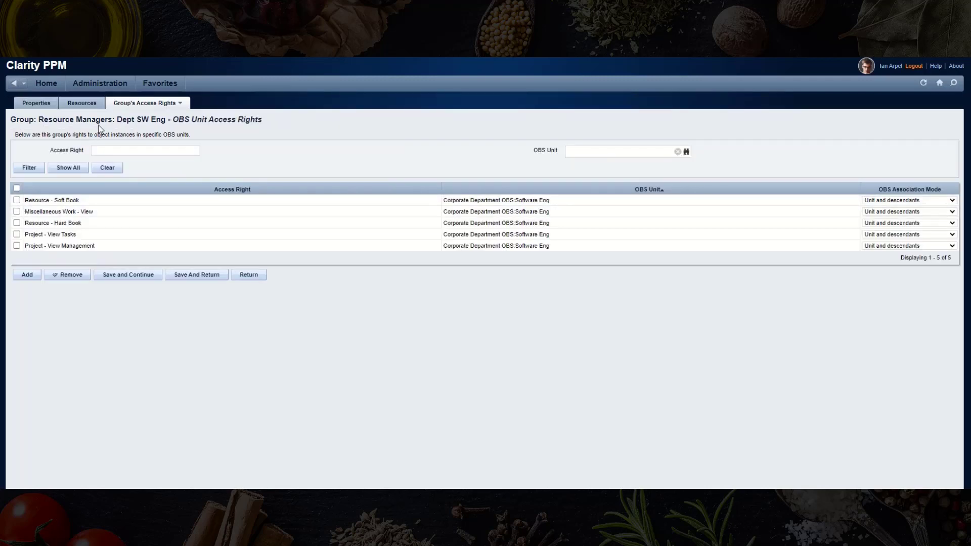
# - Add the global Miscellaneous Work - Navigate right using the filter 'misc*nav'
pyautogui.moveTo(124, 107)
pyautogui.click(121, 137)
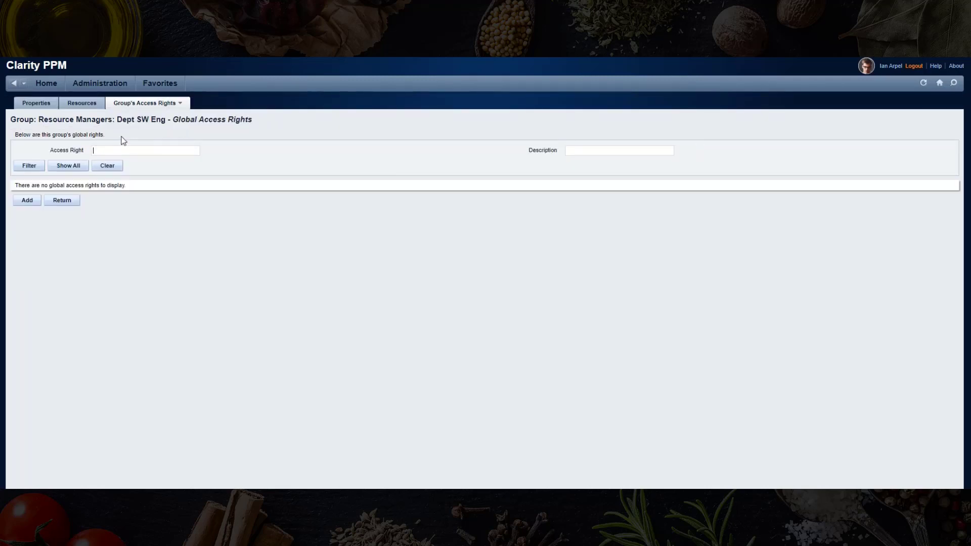
pyautogui.click(31, 199)
pyautogui.write('m')
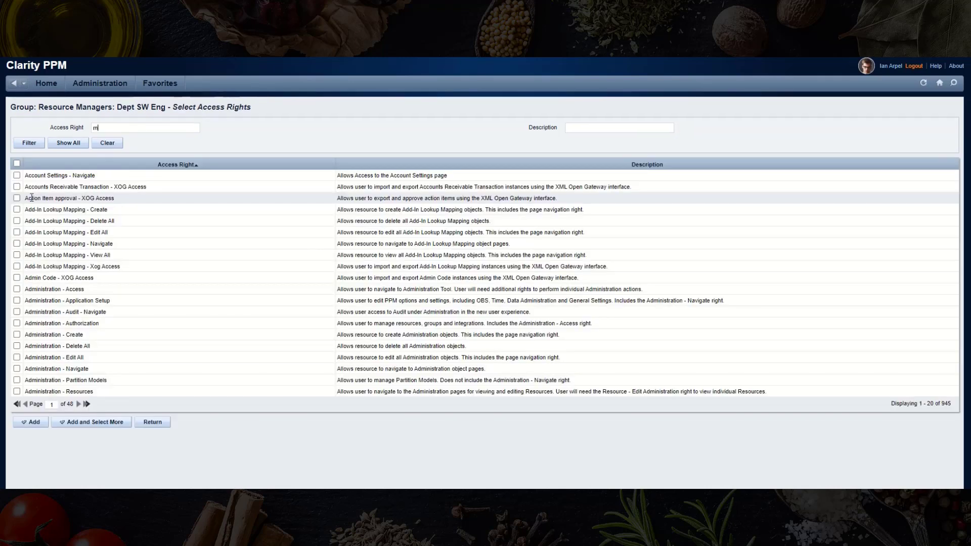
pyautogui.write('isc*nav')
pyautogui.press('Return')
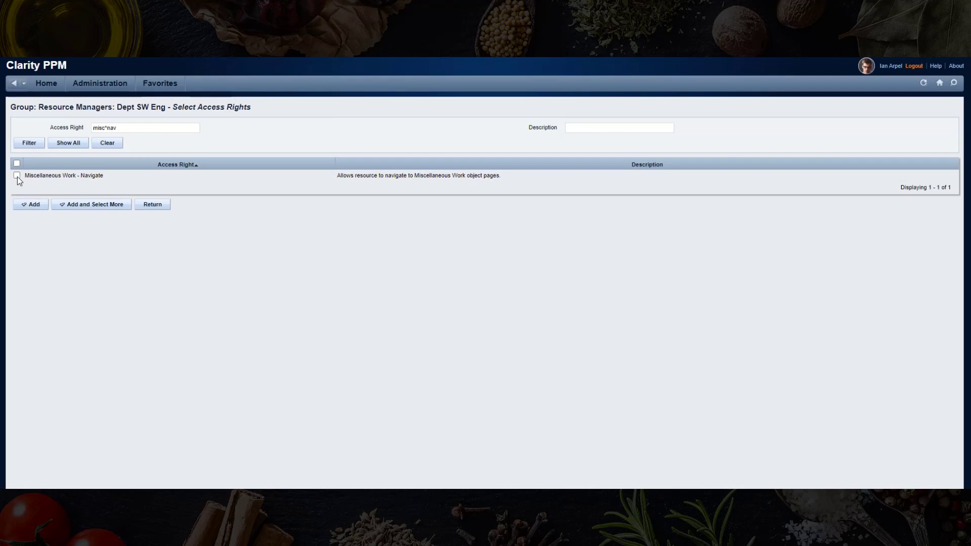
pyautogui.click(83, 211)
# - Add the global Custom Investment - Navigate right via filter 'custom*nav', then return
pyautogui.moveTo(132, 152); pyautogui.dragTo(89, 151)
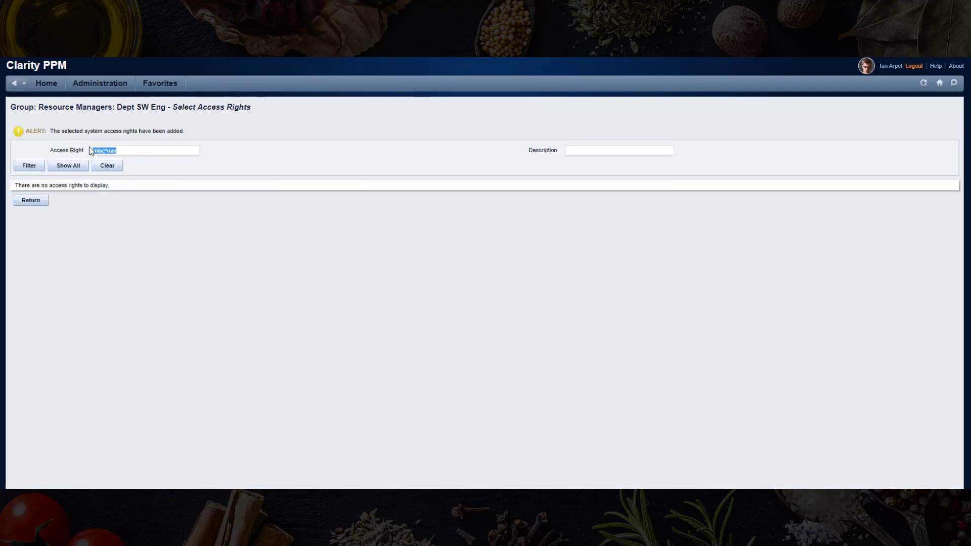
pyautogui.write('custom*nav')
pyautogui.press('Return')
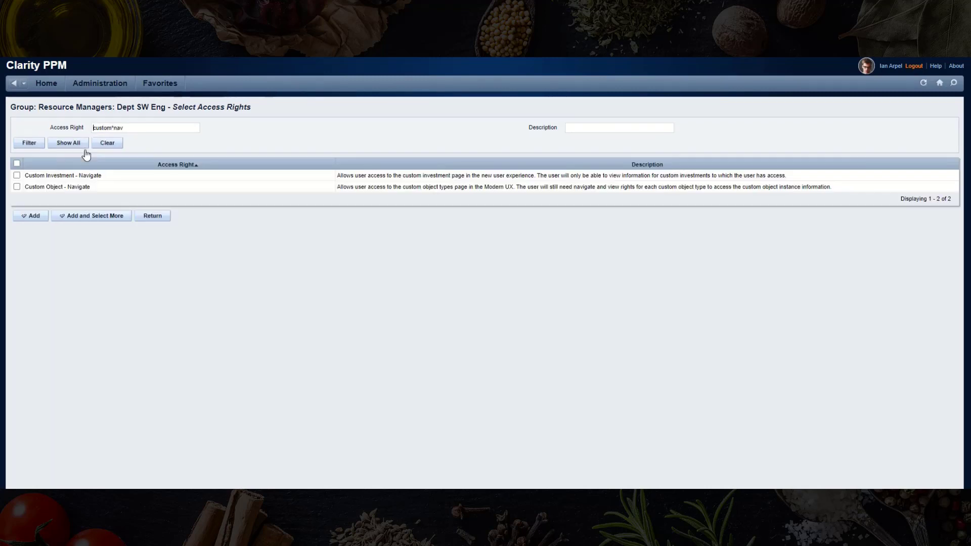
pyautogui.click(17, 175)
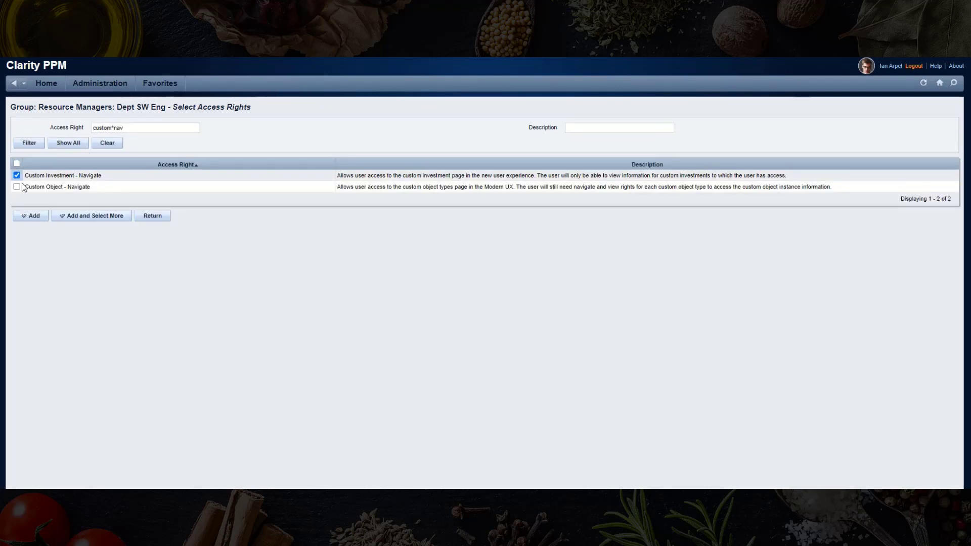
pyautogui.click(29, 216)
pyautogui.click(110, 239)
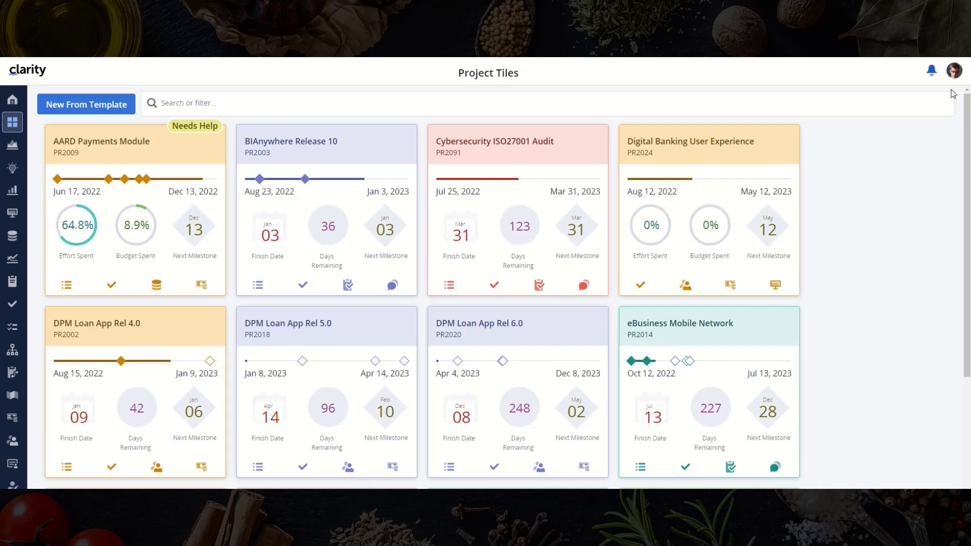
# - Log out and sign back in with the administrator account
pyautogui.click(954, 71)
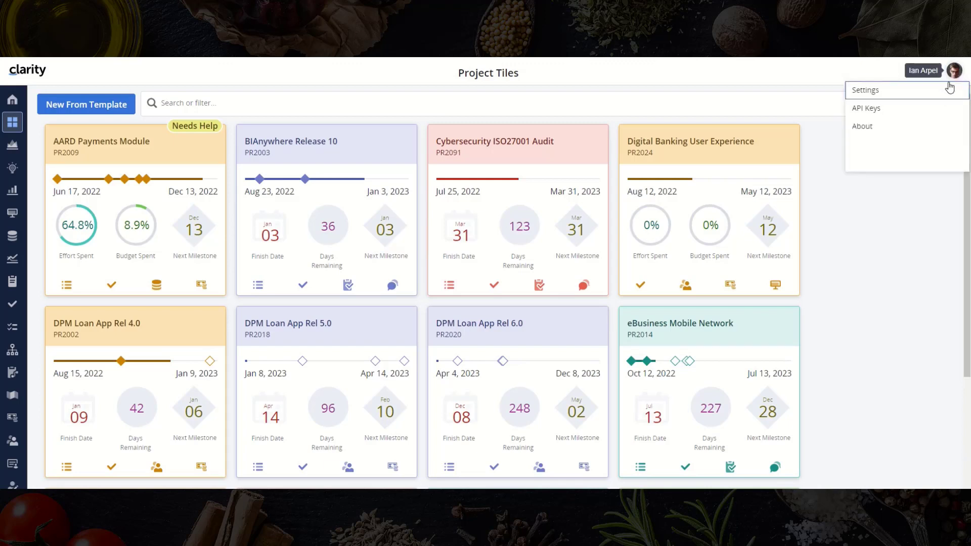
pyautogui.click(905, 162)
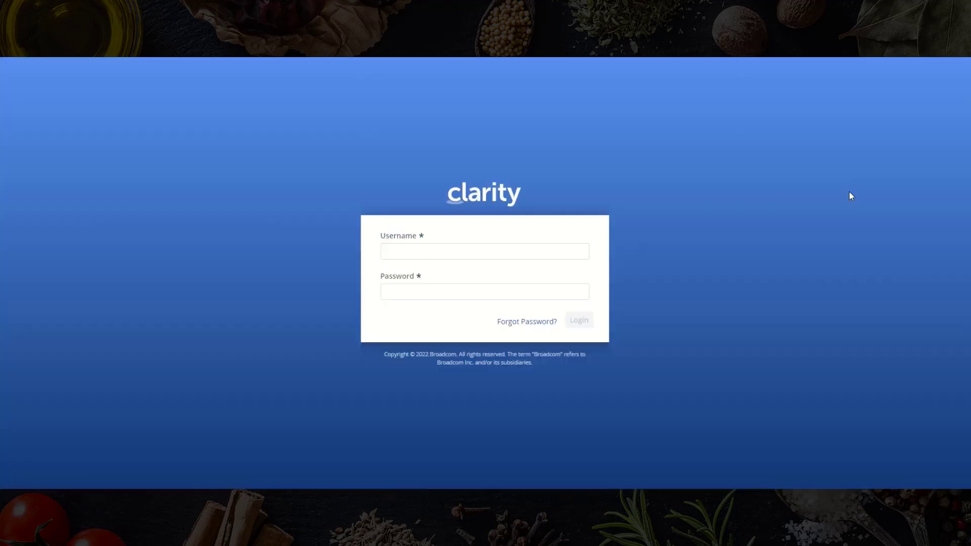
pyautogui.write('admin')
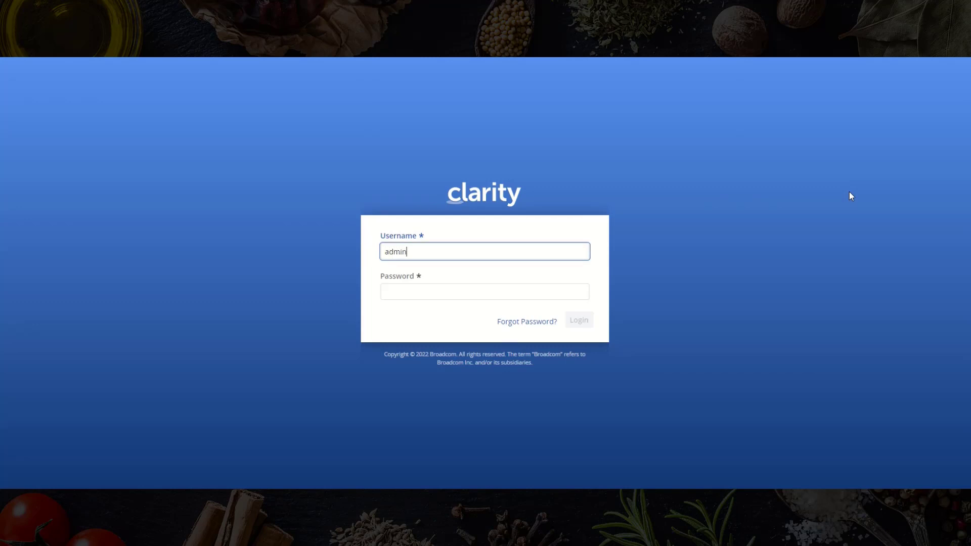
pyautogui.press('Tab')
pyautogui.write('admin')
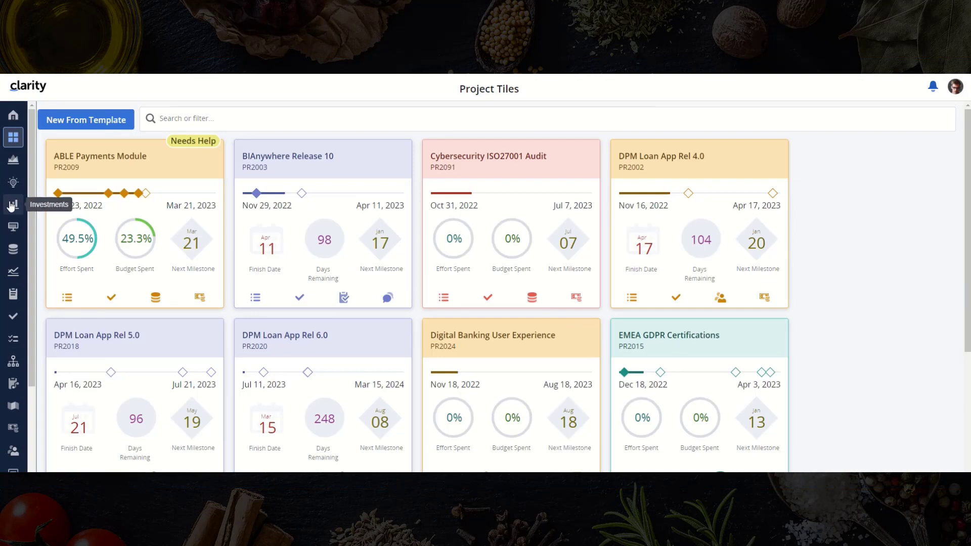
# - Show the Miscellaneous Work list from Investments in grid layout
pyautogui.click(13, 203)
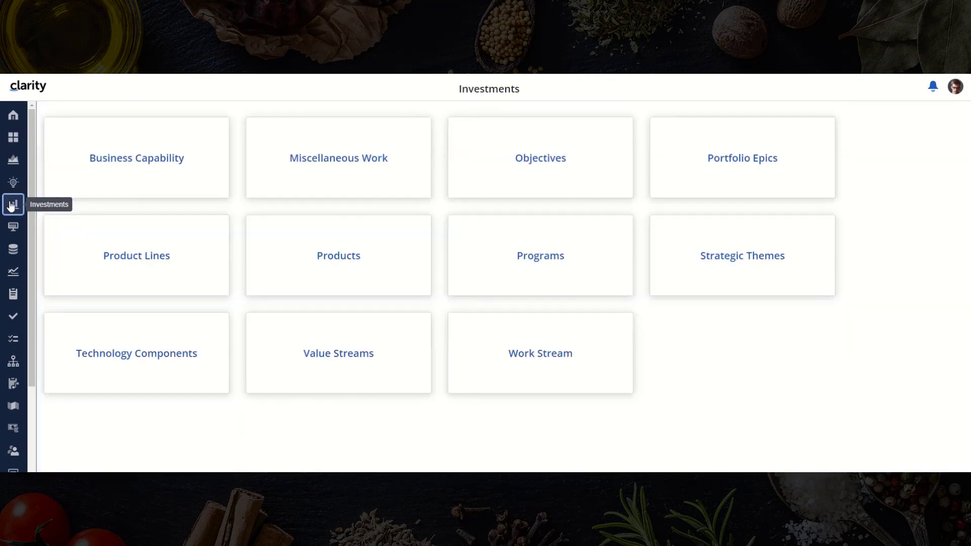
pyautogui.click(316, 159)
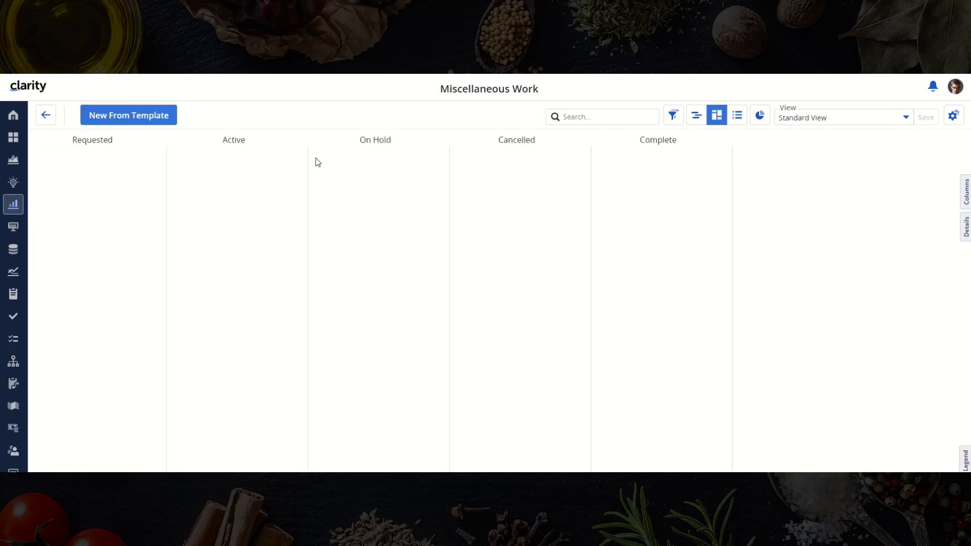
pyautogui.click(736, 116)
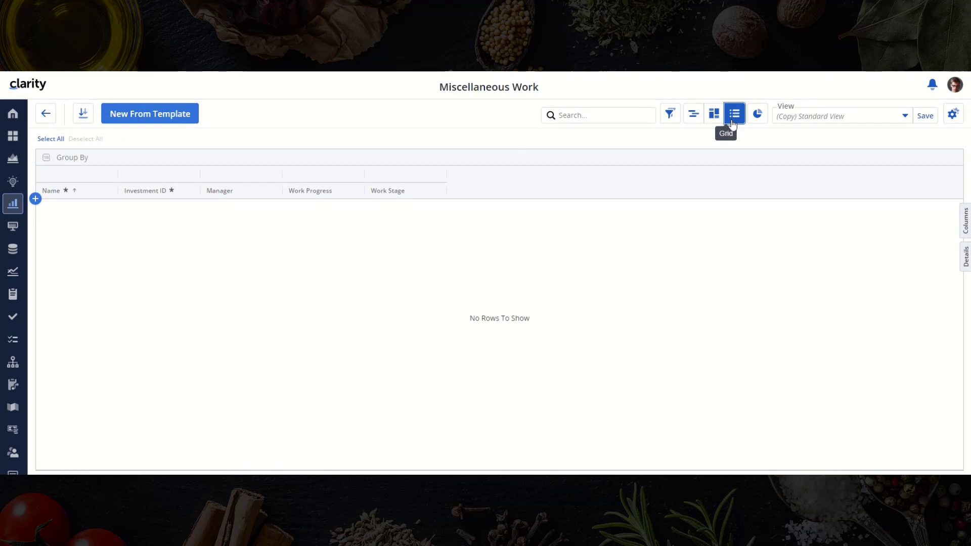
# - Add Department OBS, Start and Finish columns to the grid
pyautogui.click(926, 116)
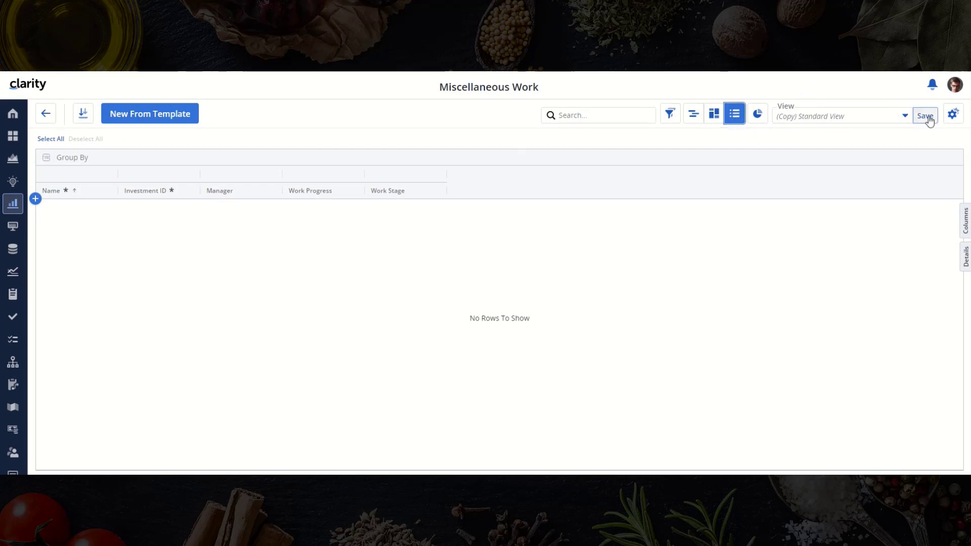
pyautogui.click(966, 221)
pyautogui.write('obs')
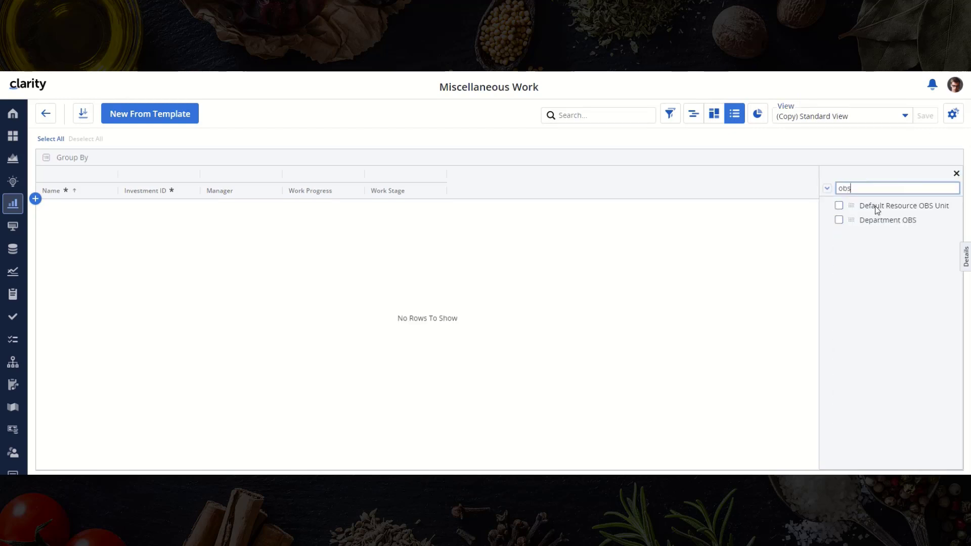
pyautogui.click(839, 220)
pyautogui.doubleClick(845, 188)
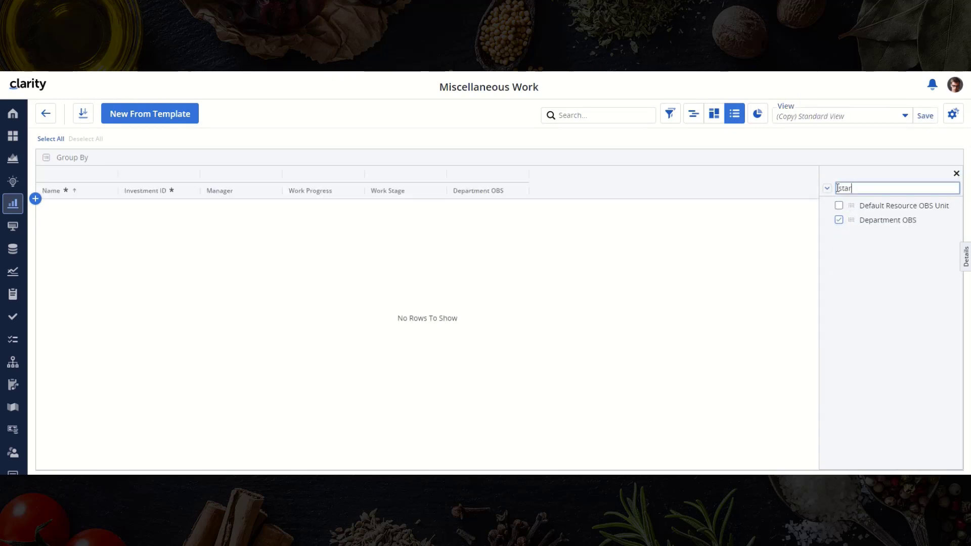
pyautogui.write('start')
pyautogui.click(839, 263)
pyautogui.doubleClick(842, 188)
pyautogui.write('fini')
pyautogui.click(839, 234)
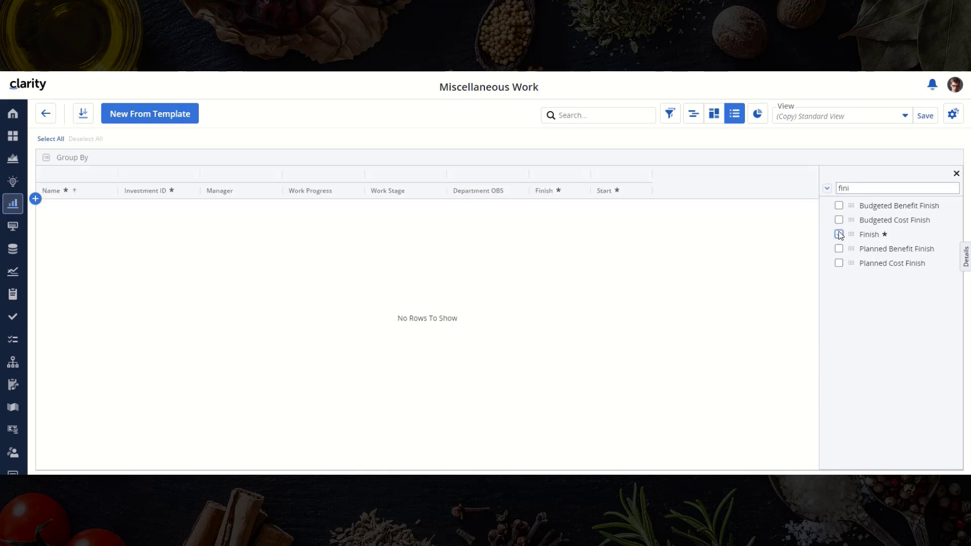
pyautogui.doubleClick(840, 189)
pyautogui.press('BackSpace')
pyautogui.click(956, 174)
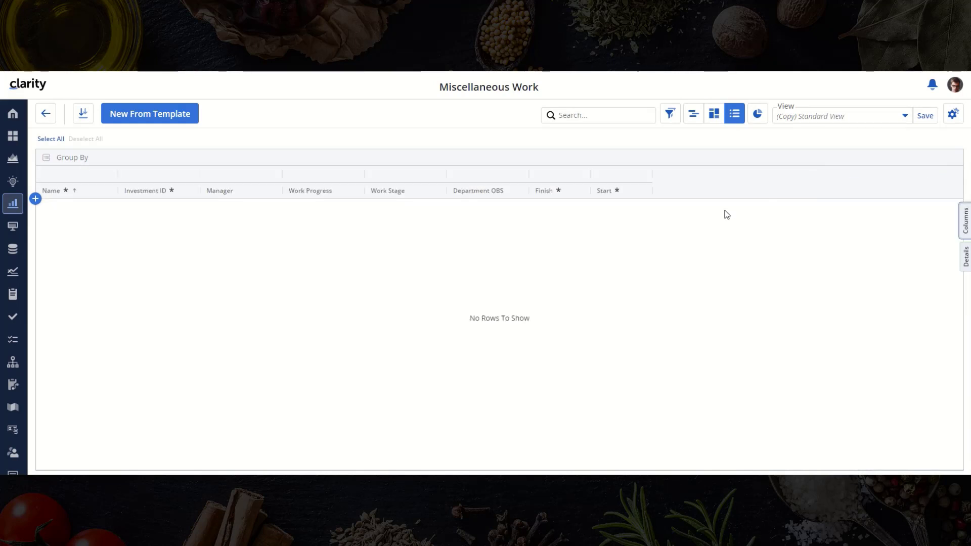
# - Place Start before Finish, widen Name, and save the view as 'Default'
pyautogui.moveTo(612, 190); pyautogui.dragTo(539, 191)
pyautogui.moveTo(117, 176); pyautogui.dragTo(258, 175)
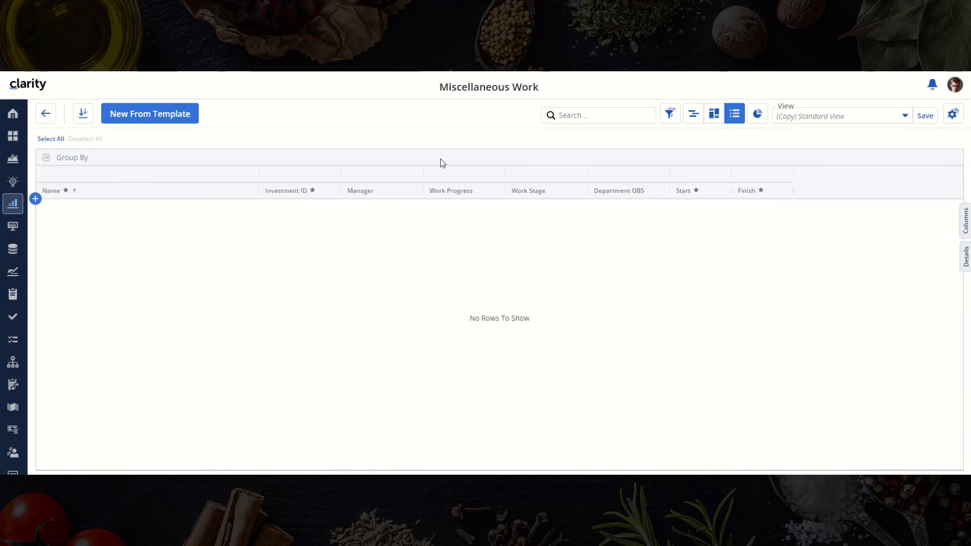
pyautogui.click(901, 122)
pyautogui.click(888, 156)
pyautogui.write('Default')
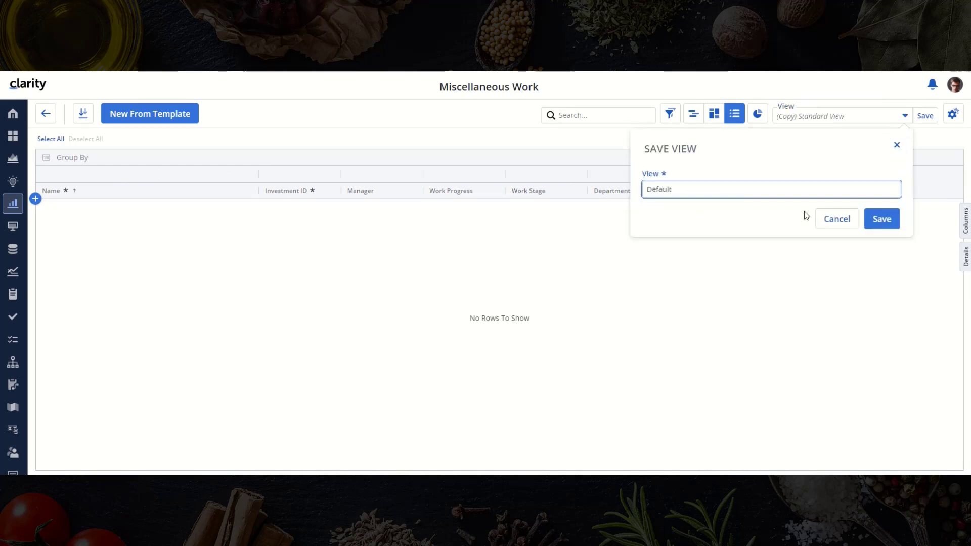
pyautogui.click(883, 218)
# - Mark the Default view as recommended in the saved views list
pyautogui.click(905, 116)
pyautogui.click(792, 156)
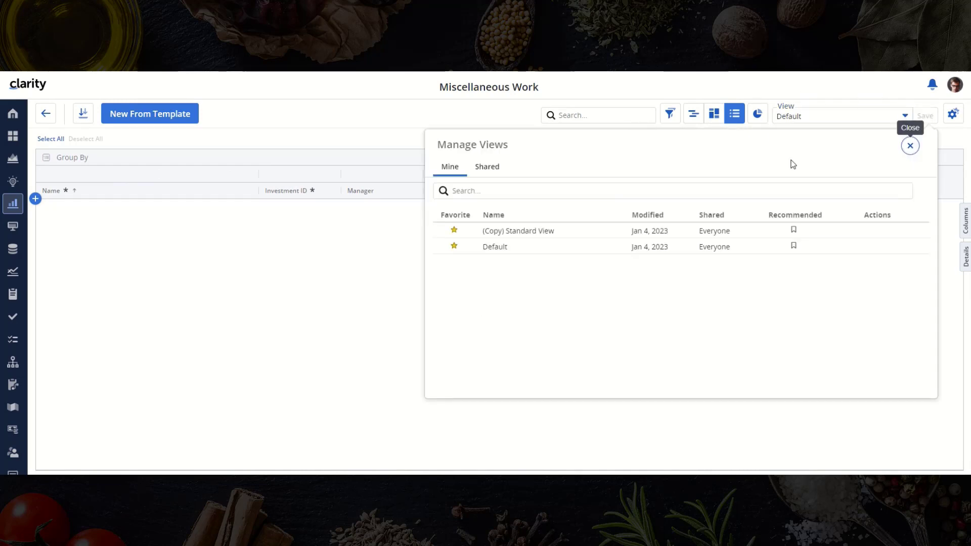
pyautogui.click(794, 246)
pyautogui.click(910, 146)
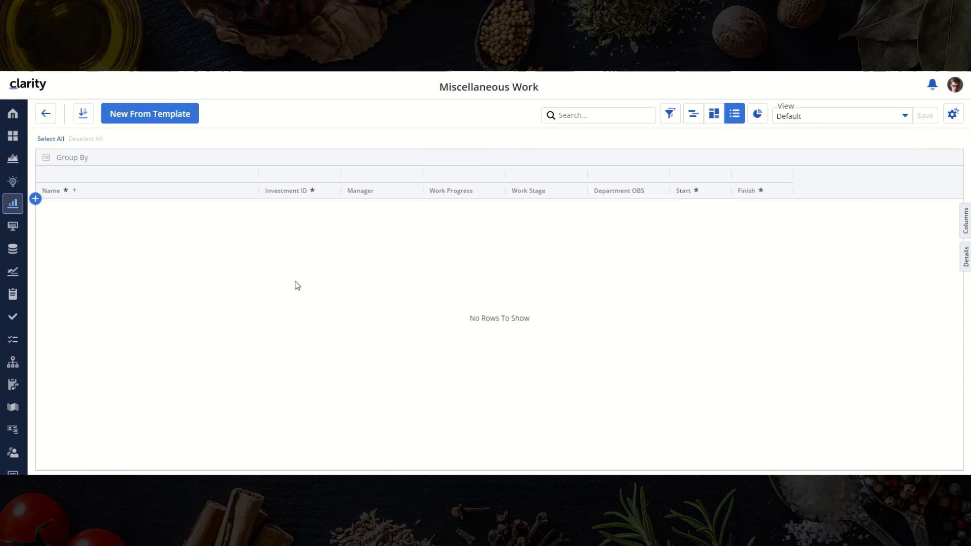
# - Add a Miscellaneous Work row named 'Template for Dept Software Engineering' (MISC-00000001, Jan 1–Dec 31, 2022)
pyautogui.click(36, 199)
pyautogui.write('Template for Dept Software Engineering')
pyautogui.press('Tab')
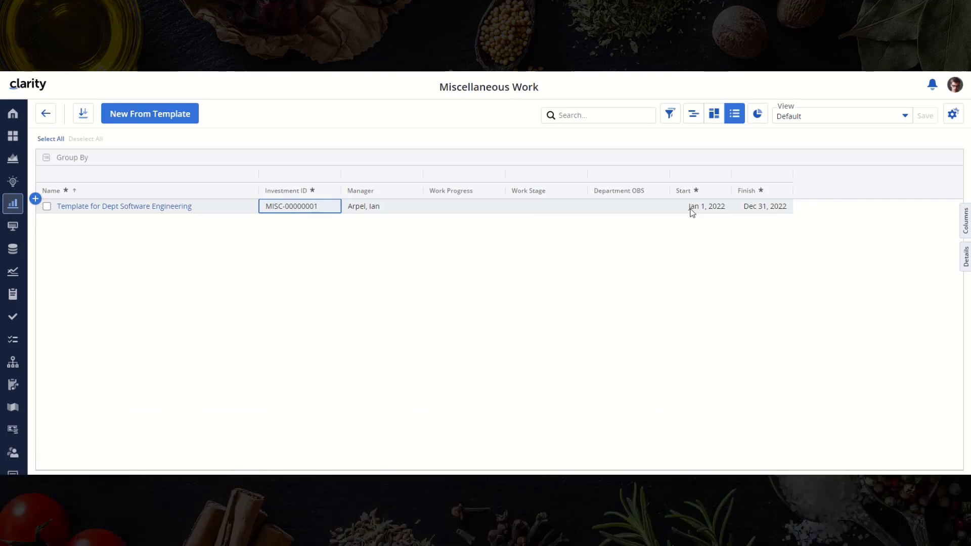
# - Add and widen the Template column in the grid, then tick the record's Template flag
pyautogui.click(965, 220)
pyautogui.write('template')
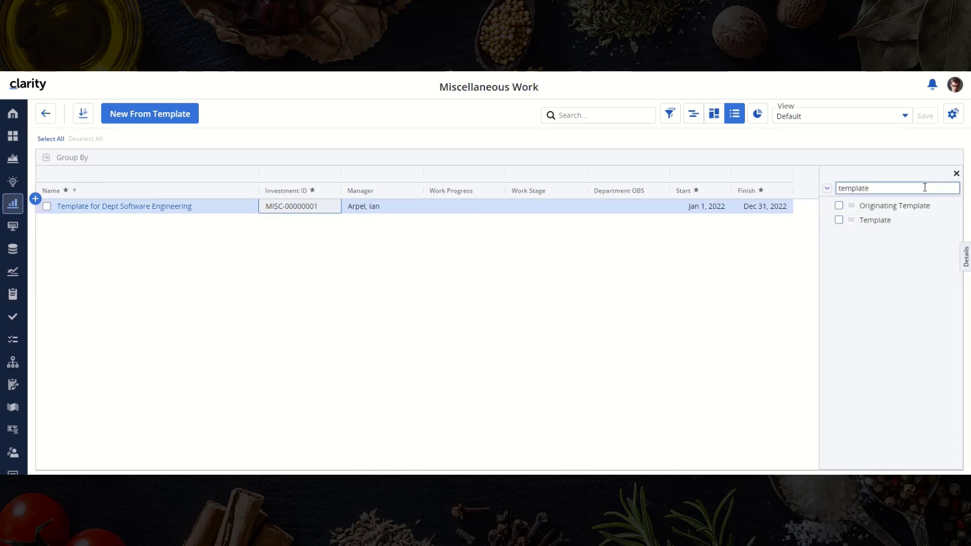
pyautogui.click(840, 220)
pyautogui.doubleClick(873, 189)
pyautogui.press('BackSpace')
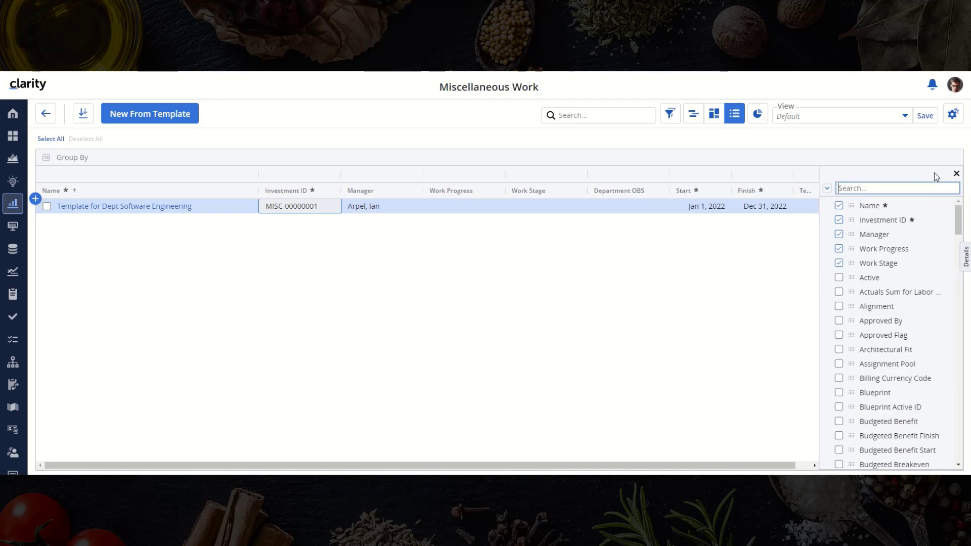
pyautogui.click(957, 173)
pyautogui.moveTo(833, 180); pyautogui.dragTo(857, 180)
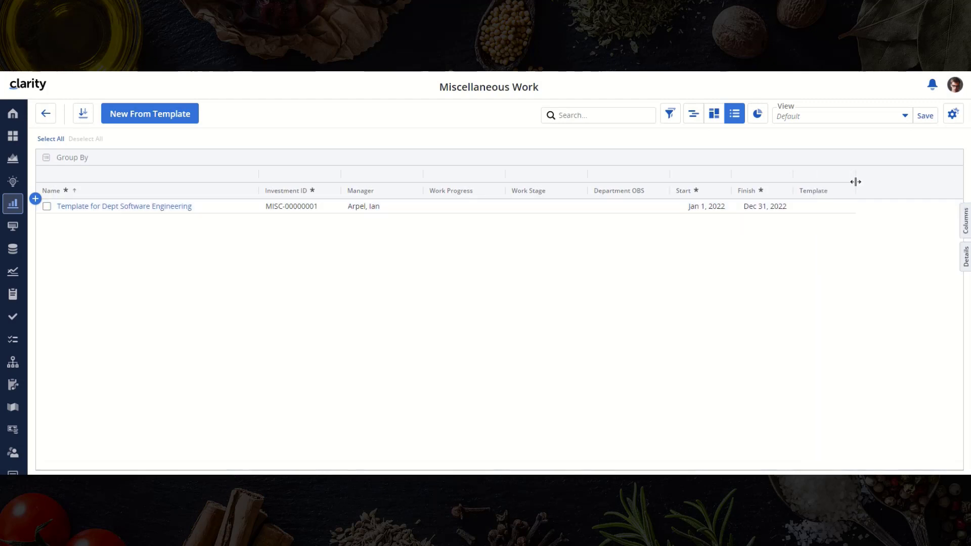
pyautogui.click(824, 206)
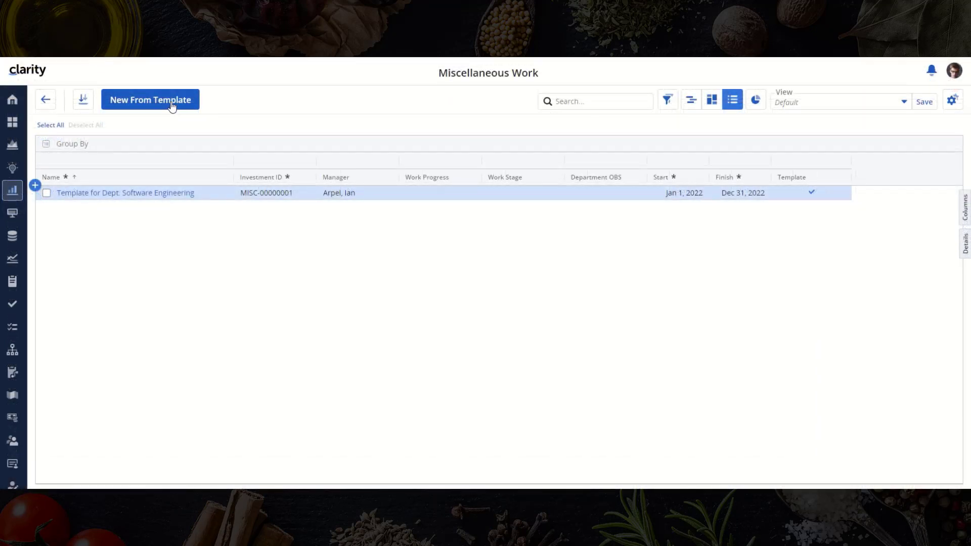
# - Check that the record is listed in the New From Template picker, then cancel
pyautogui.click(172, 101)
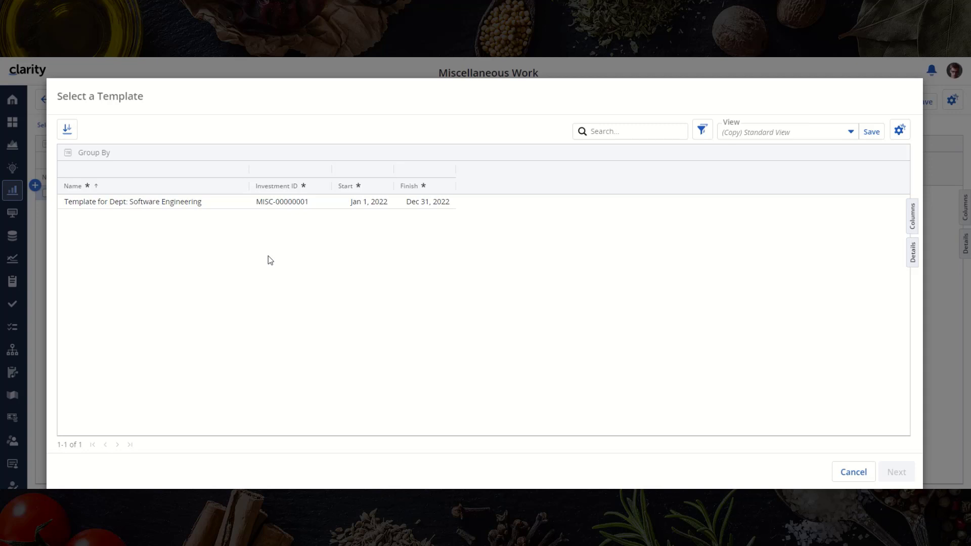
pyautogui.click(851, 474)
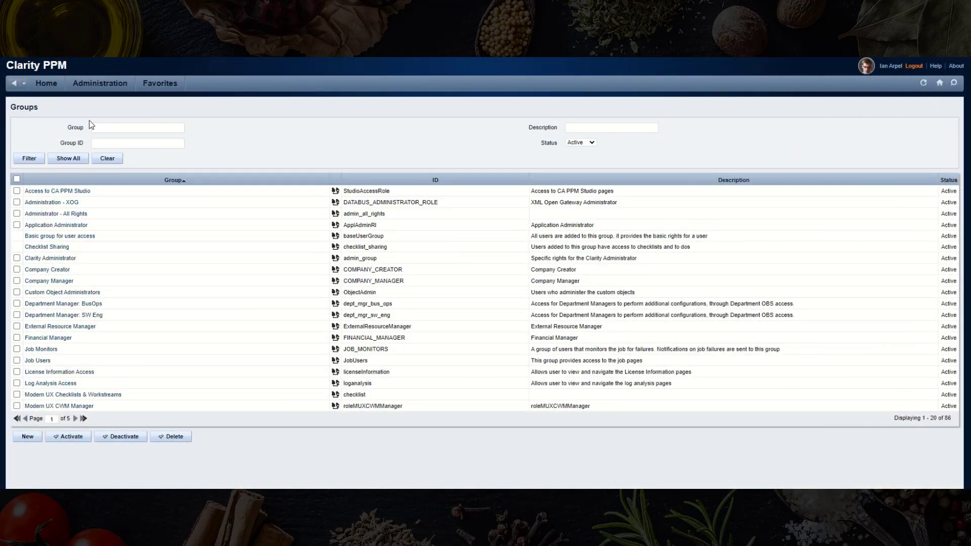
# - Grant Department Manager: SW Eng the Miscellaneous Work - View instance right on the template record
pyautogui.click(60, 316)
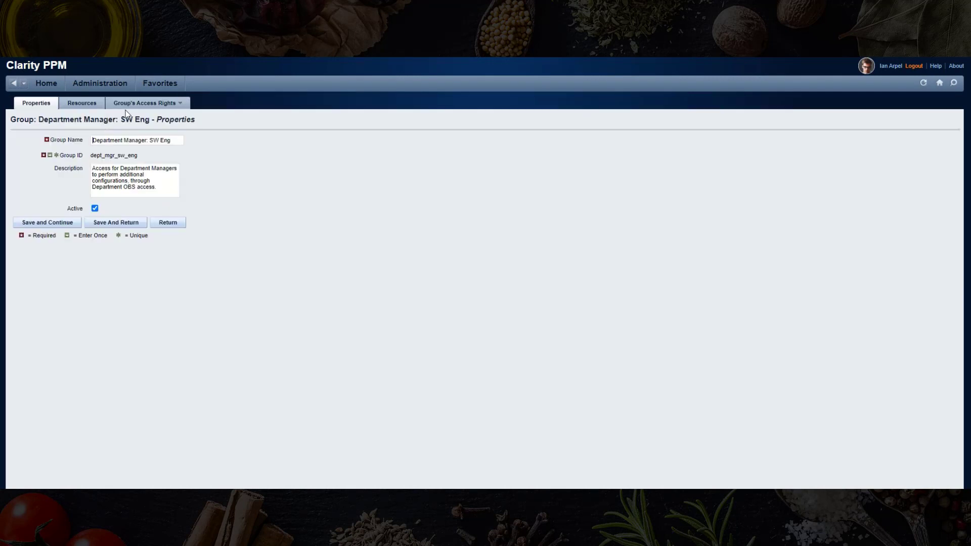
pyautogui.click(121, 120)
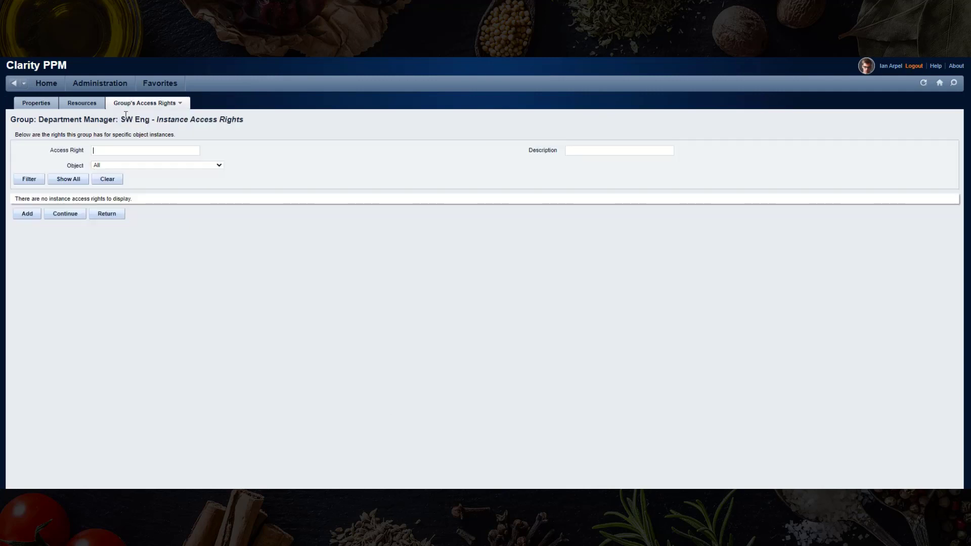
pyautogui.click(27, 213)
pyautogui.click(156, 126)
pyautogui.scroll(-3, 118, 227)
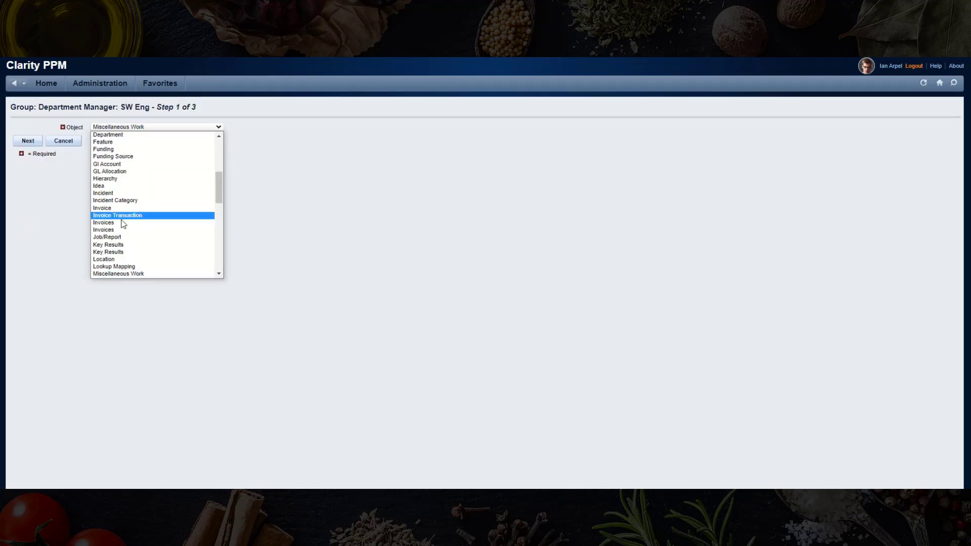
pyautogui.click(118, 274)
pyautogui.click(28, 140)
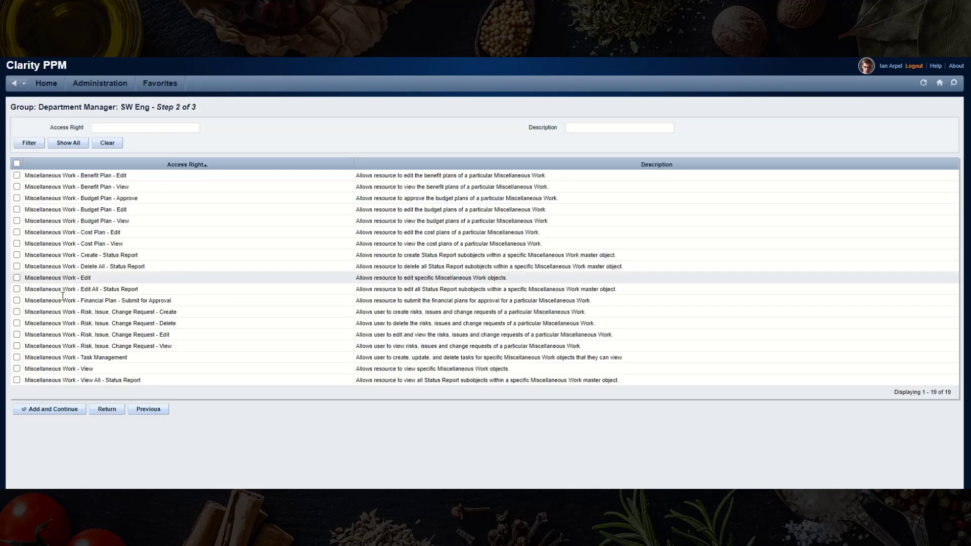
pyautogui.click(17, 369)
pyautogui.click(42, 410)
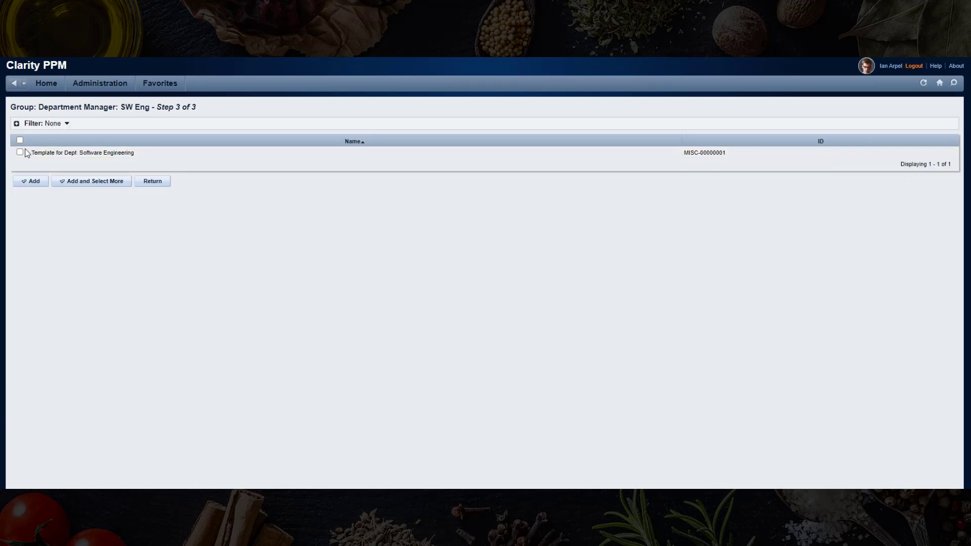
pyautogui.click(19, 152)
pyautogui.click(30, 181)
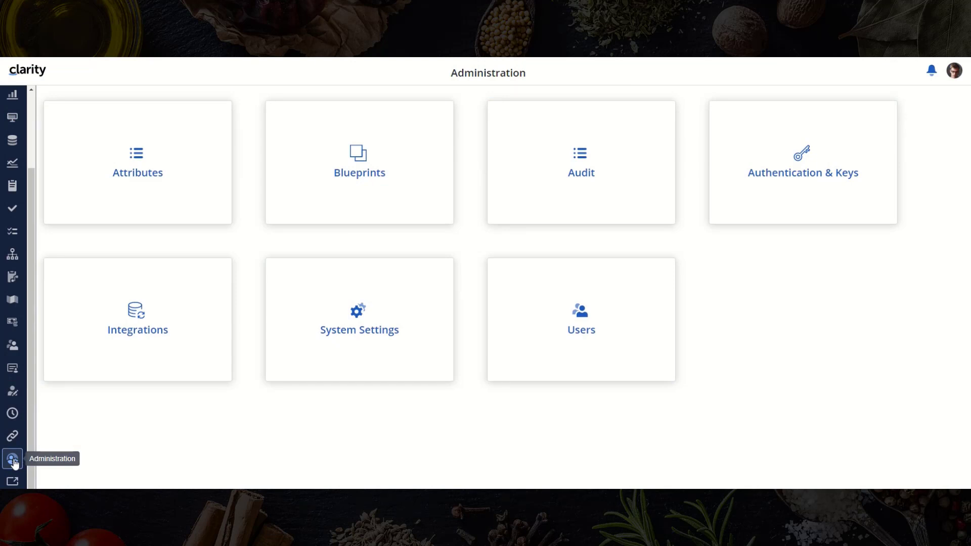
# - Filter the Blueprints list by Type to Miscellaneous Work
pyautogui.click(357, 183)
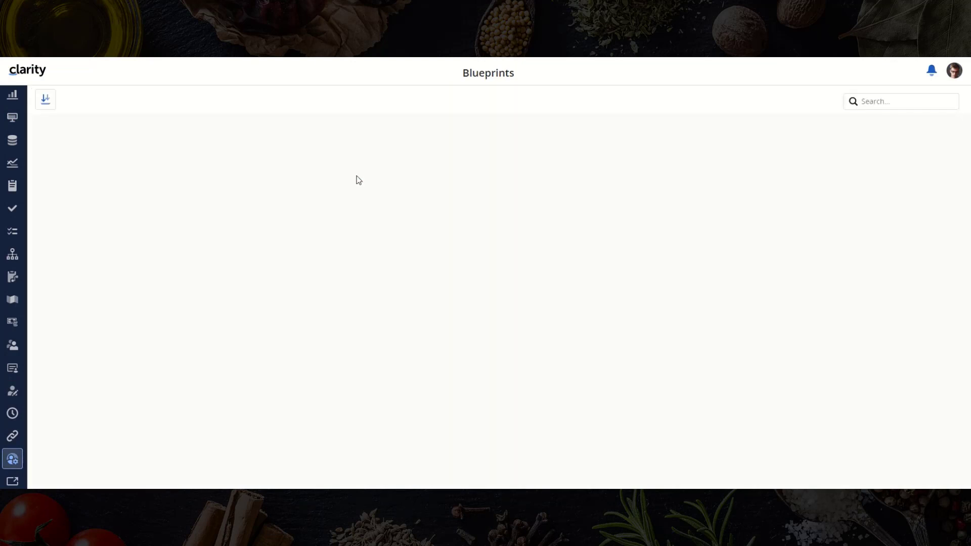
pyautogui.click(301, 164)
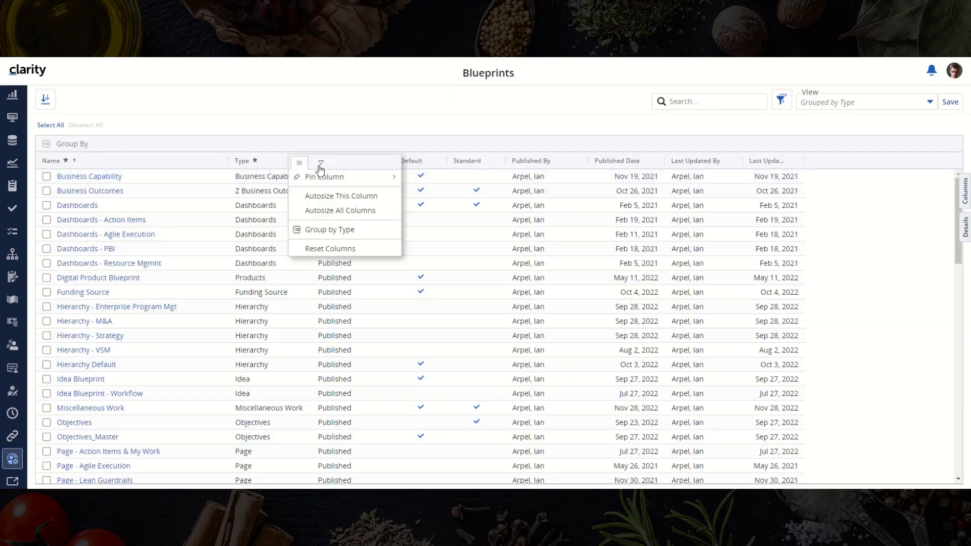
pyautogui.click(320, 165)
pyautogui.click(310, 361)
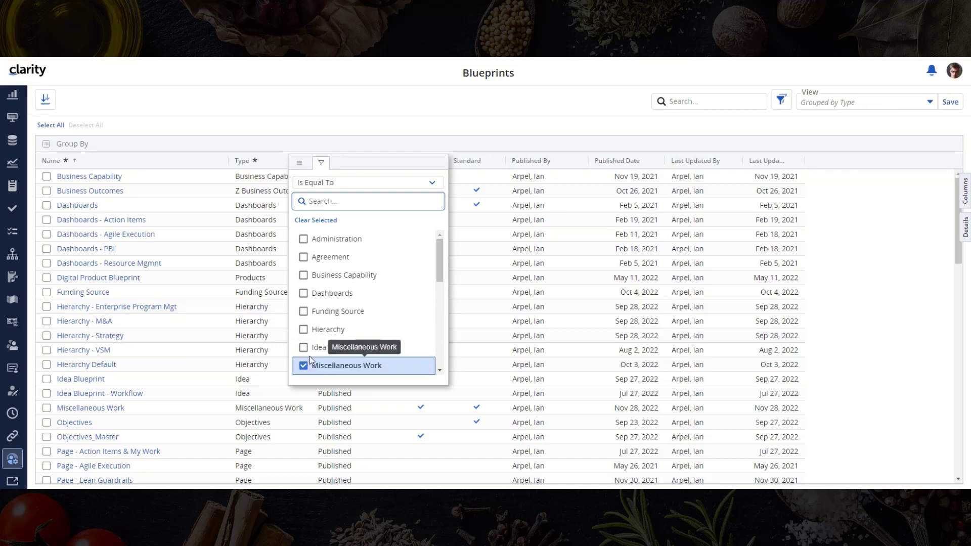
pyautogui.click(369, 130)
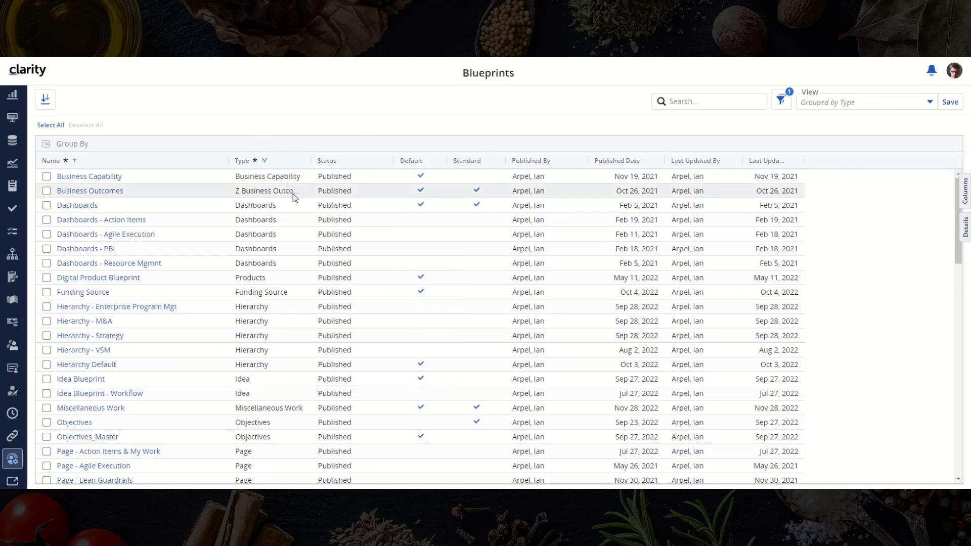
# - Copy the Miscellaneous Work blueprint as 'Miscellaneous Work - Default' and open the copy
pyautogui.rightClick(81, 183)
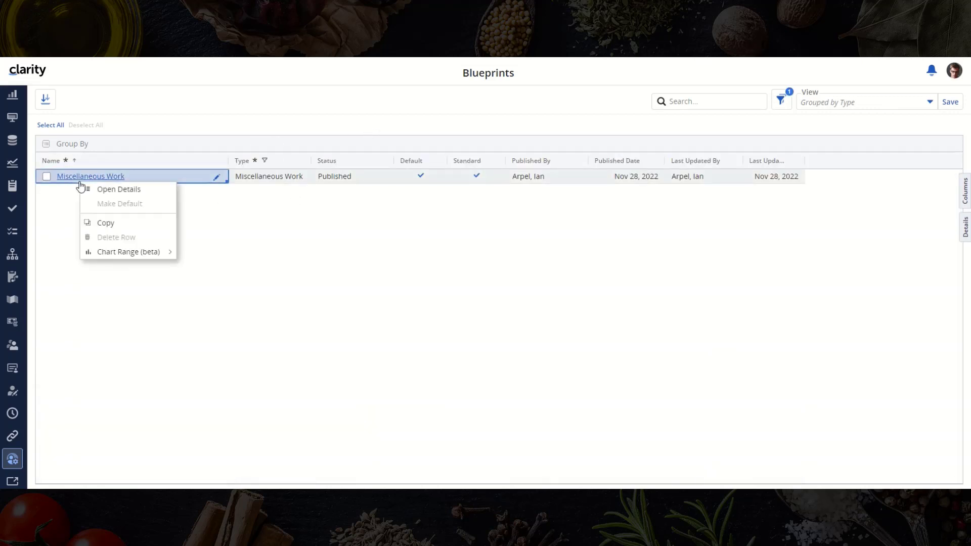
pyautogui.click(101, 223)
pyautogui.press('End')
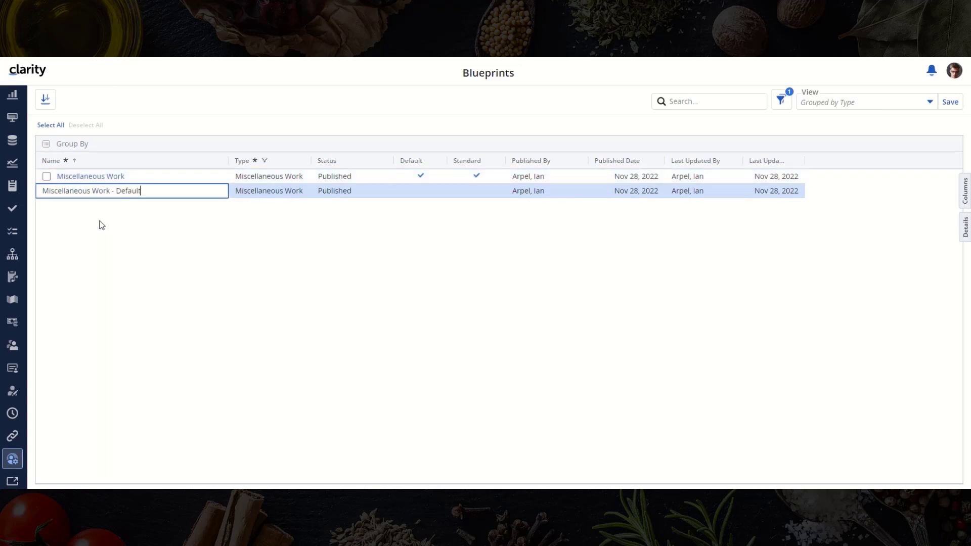
pyautogui.press('Return')
pyautogui.click(119, 192)
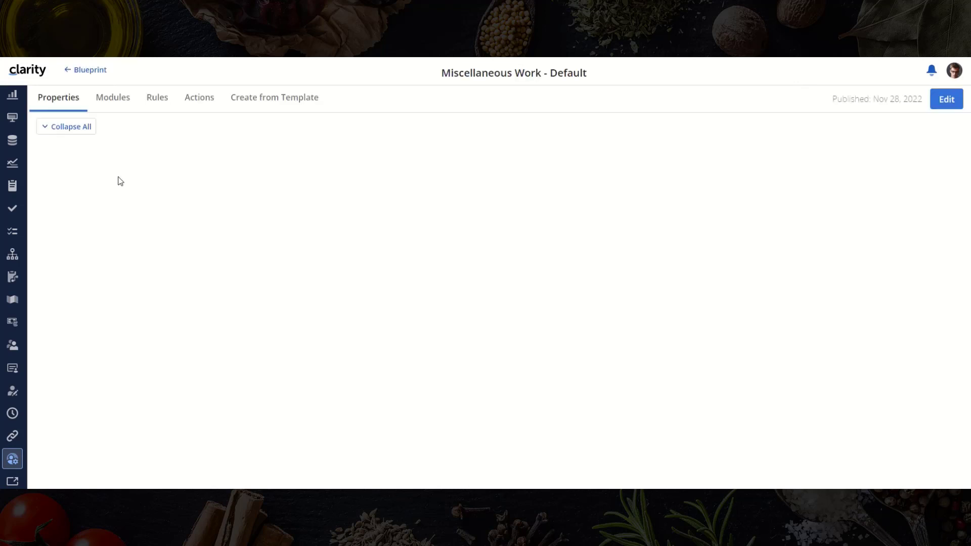
# - Remove the Links, Financials, Tasks, Assignments, Risks, Issues and Changes modules, place Staff before Properties, and publish
pyautogui.click(116, 100)
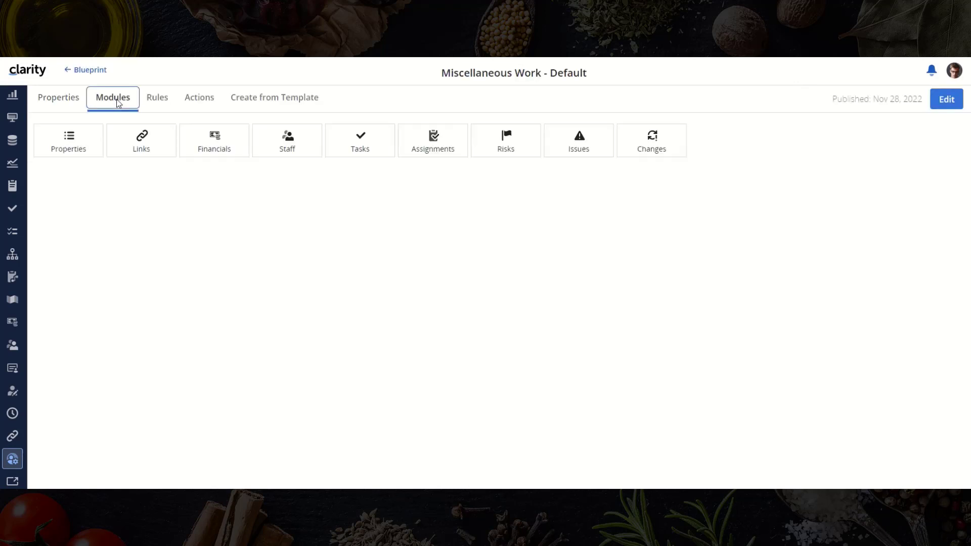
pyautogui.click(937, 102)
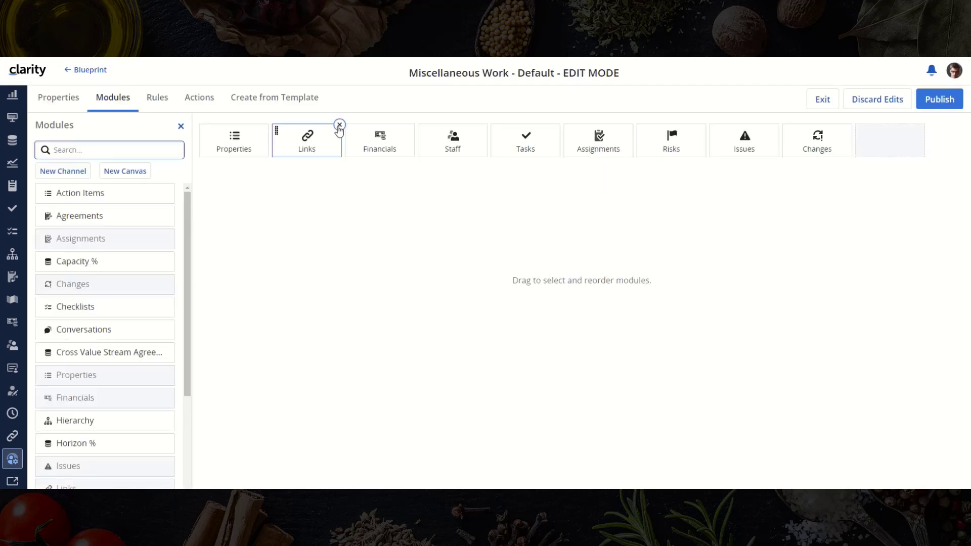
pyautogui.click(339, 126)
pyautogui.click(339, 127)
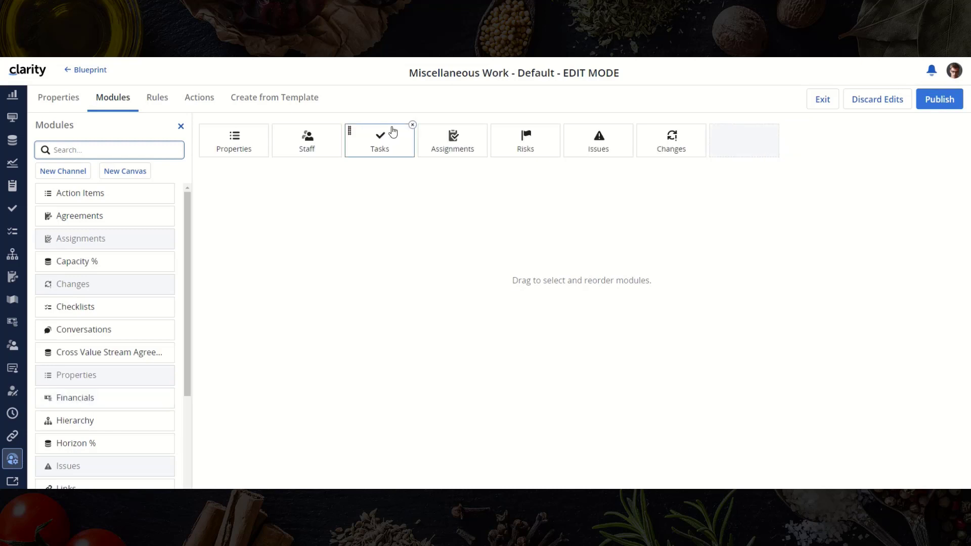
pyautogui.click(413, 125)
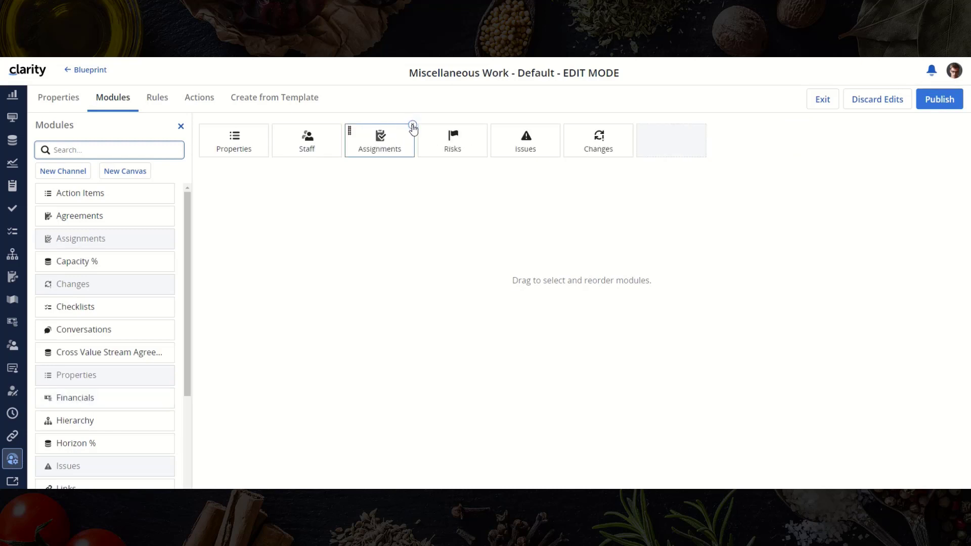
pyautogui.click(412, 125)
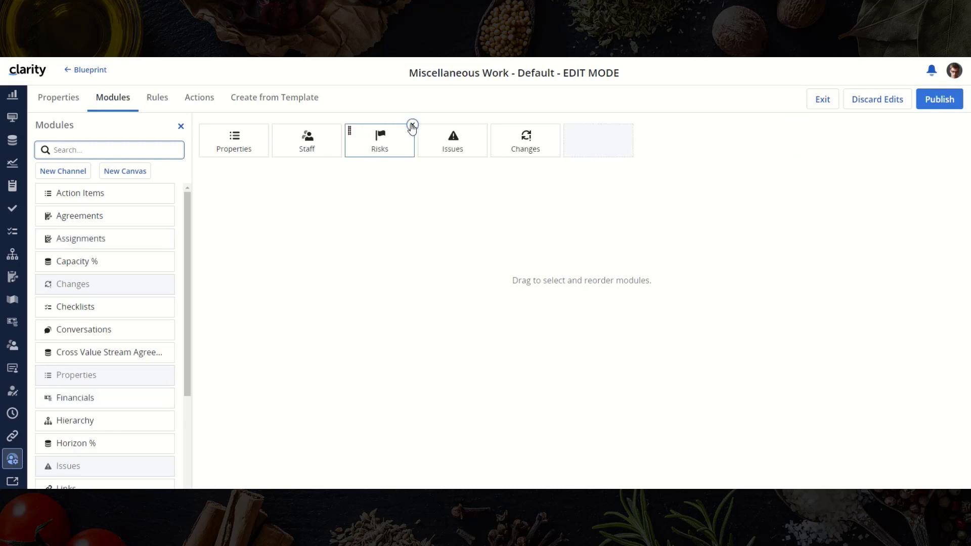
pyautogui.click(412, 126)
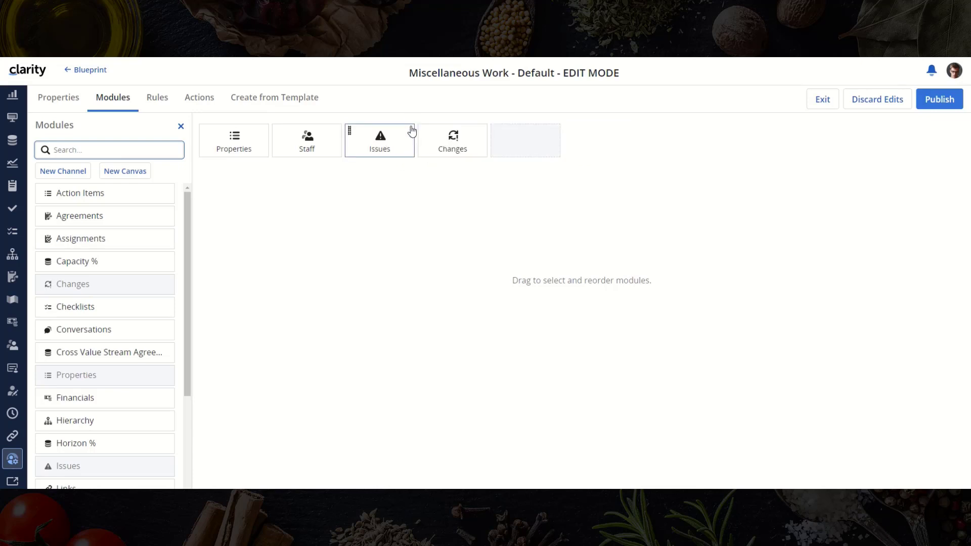
pyautogui.click(413, 126)
pyautogui.click(412, 126)
pyautogui.moveTo(304, 144); pyautogui.dragTo(234, 147)
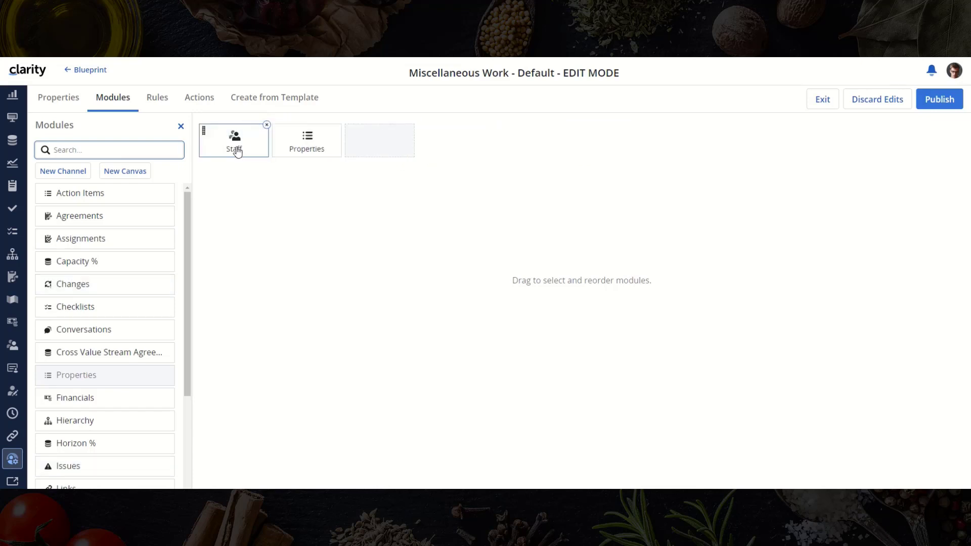
pyautogui.click(931, 104)
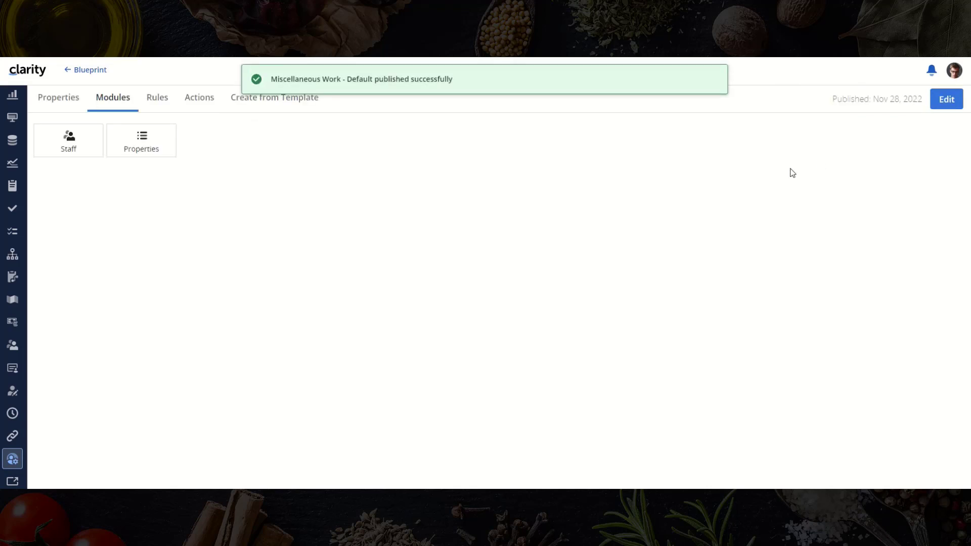
# - Create the always-true rule 'Require Department OBS' with a Required Attributes action on Department OBS
pyautogui.click(162, 99)
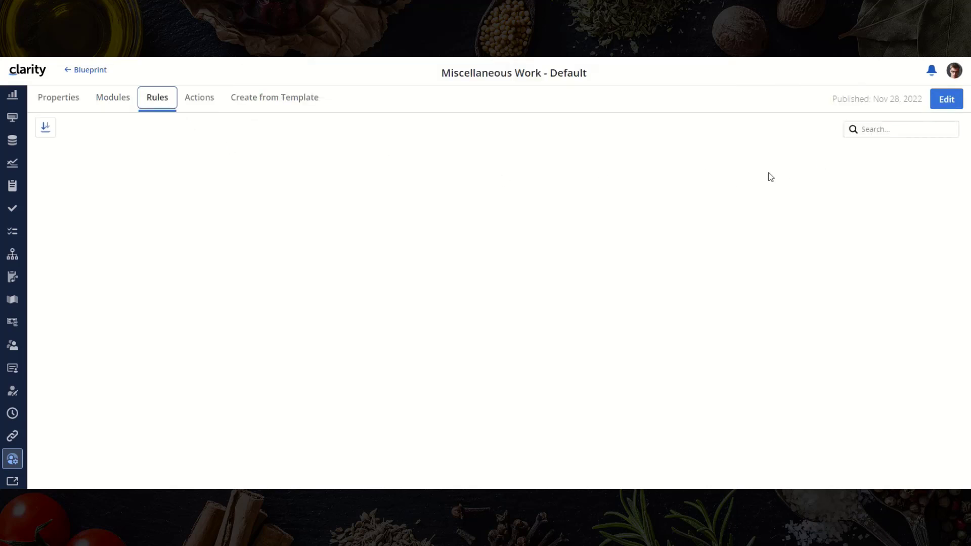
pyautogui.click(948, 97)
pyautogui.click(96, 130)
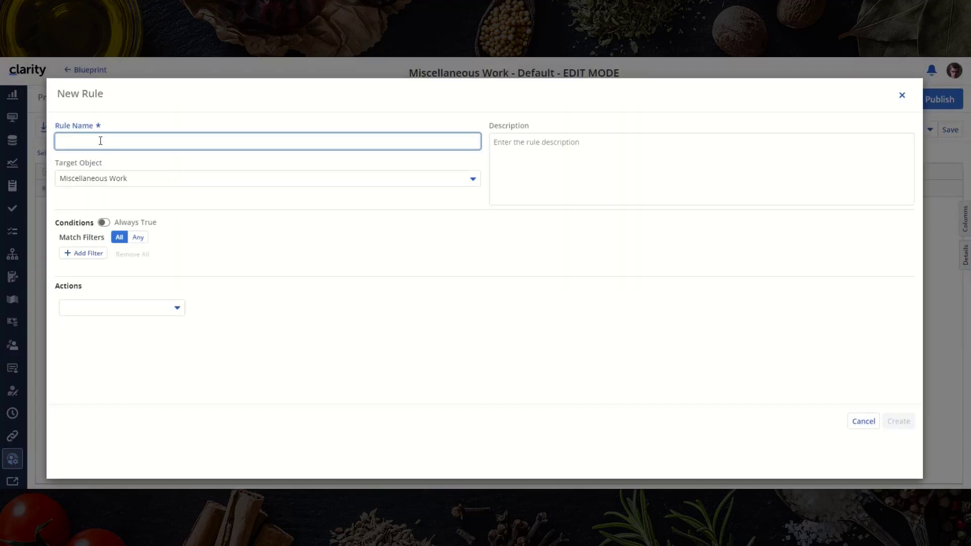
pyautogui.write('Require Department OBS')
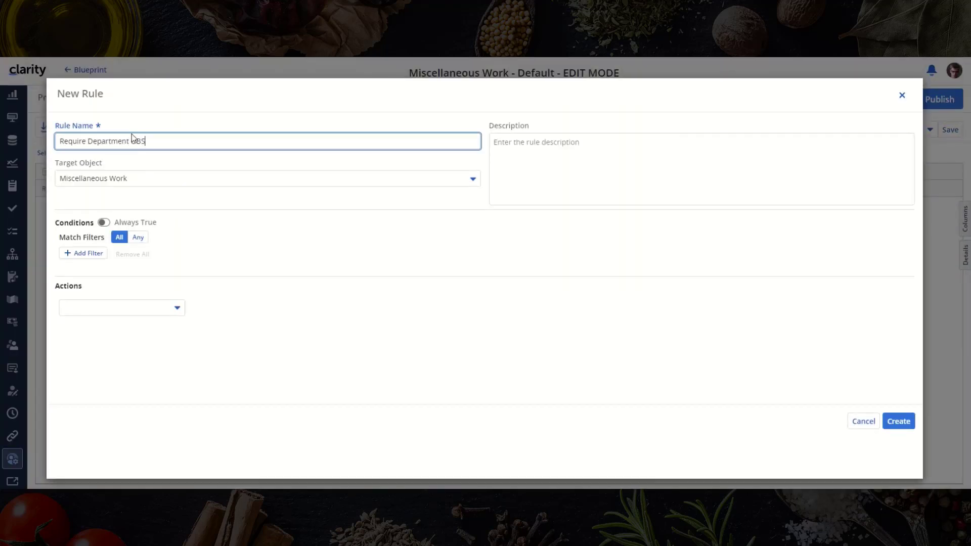
pyautogui.click(104, 222)
pyautogui.click(93, 308)
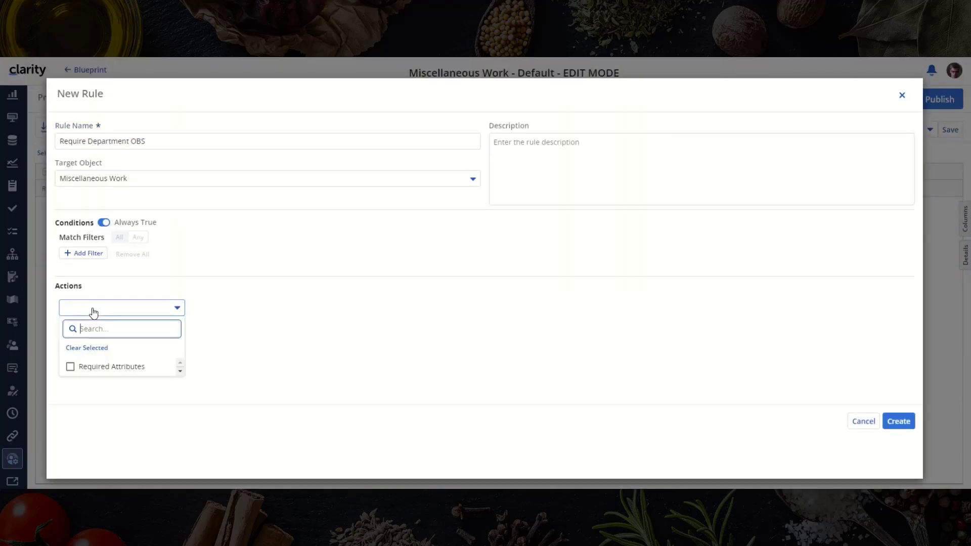
pyautogui.click(71, 368)
pyautogui.click(133, 338)
pyautogui.write('de')
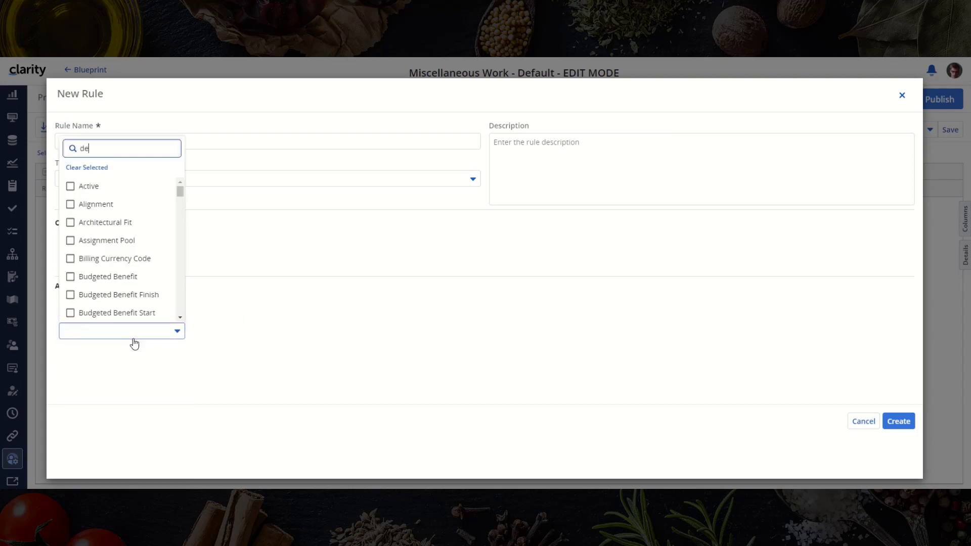
pyautogui.write('p')
pyautogui.click(124, 297)
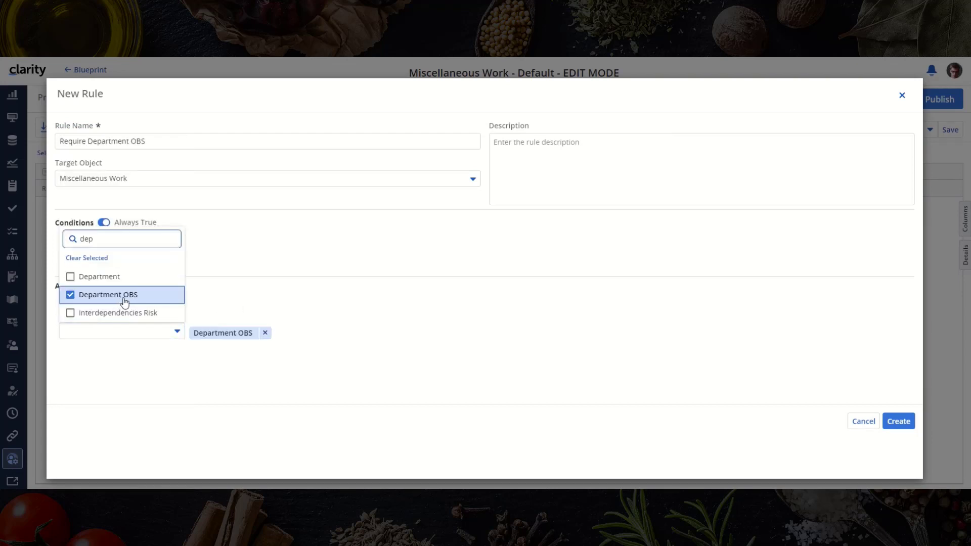
pyautogui.click(219, 307)
pyautogui.click(898, 421)
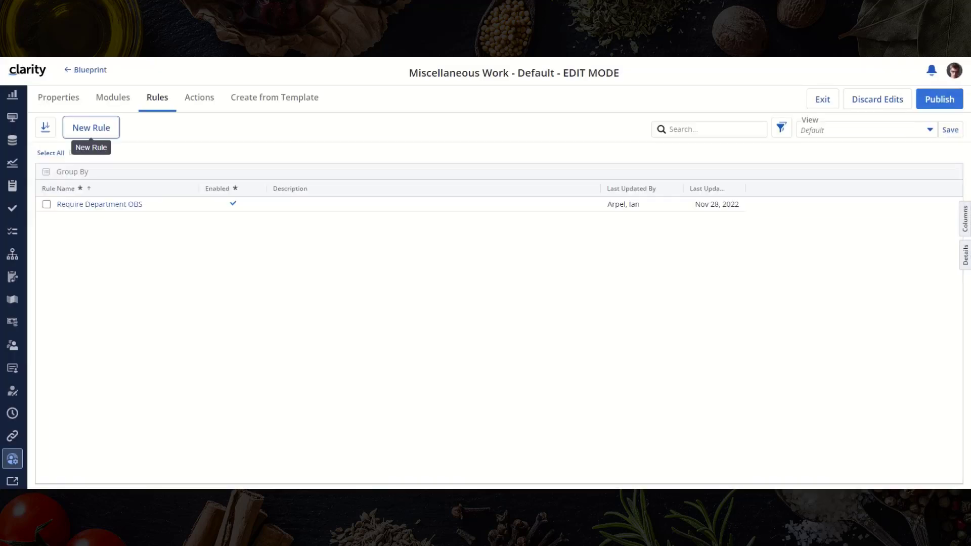
# - Add Manager beside Finish and a full-width Department OBS to the Create from Template layout, then publish
pyautogui.click(288, 100)
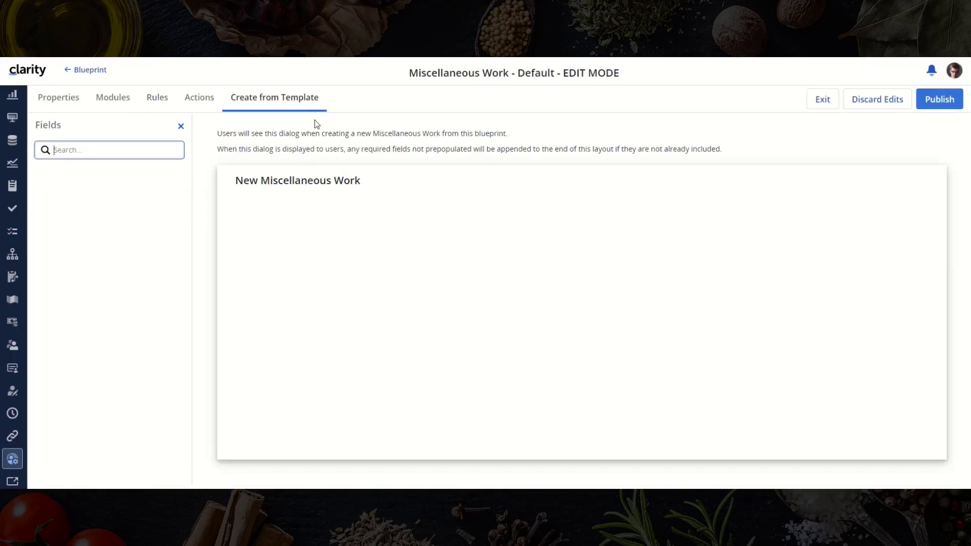
pyautogui.write('manager')
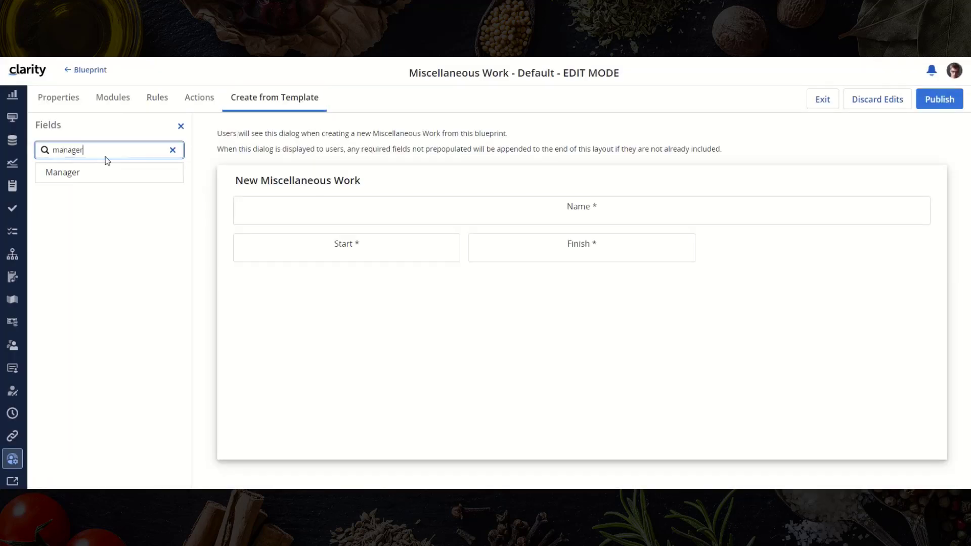
pyautogui.moveTo(83, 175); pyautogui.dragTo(930, 256)
pyautogui.doubleClick(98, 148)
pyautogui.write('d')
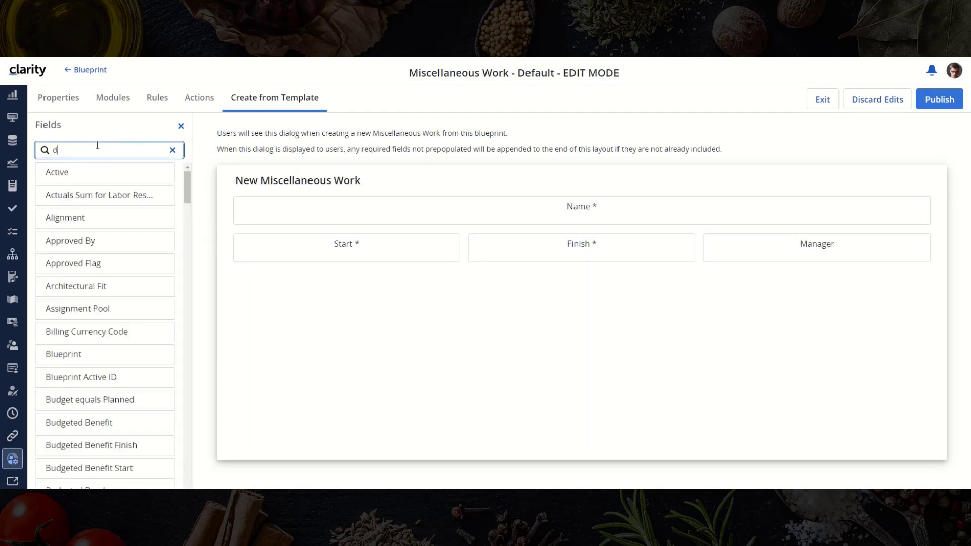
pyautogui.write('epart')
pyautogui.moveTo(79, 195); pyautogui.dragTo(273, 283)
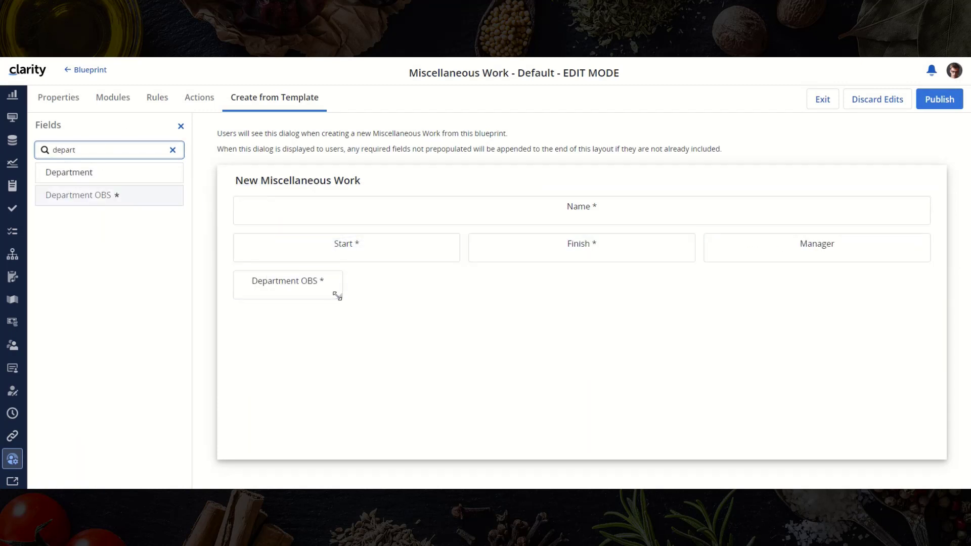
pyautogui.moveTo(337, 296); pyautogui.dragTo(894, 281)
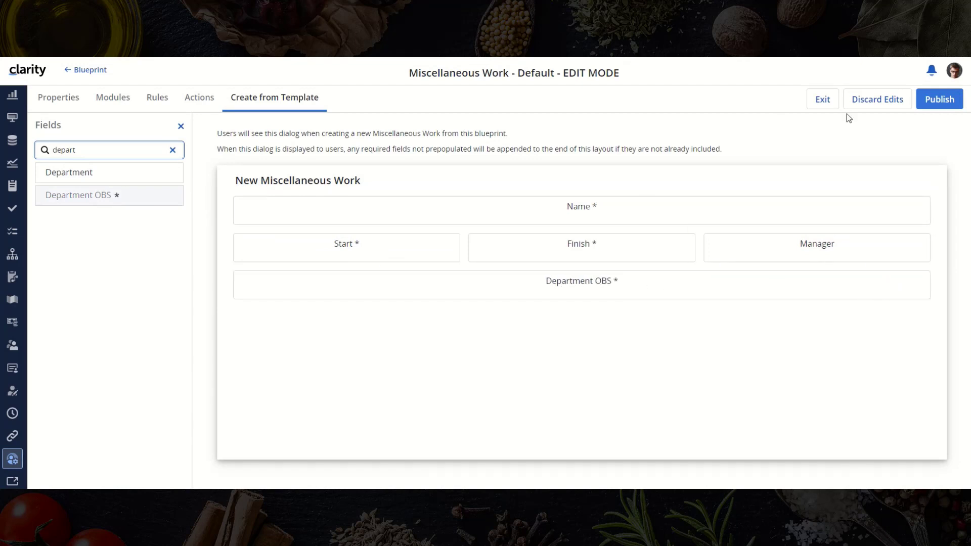
pyautogui.click(939, 106)
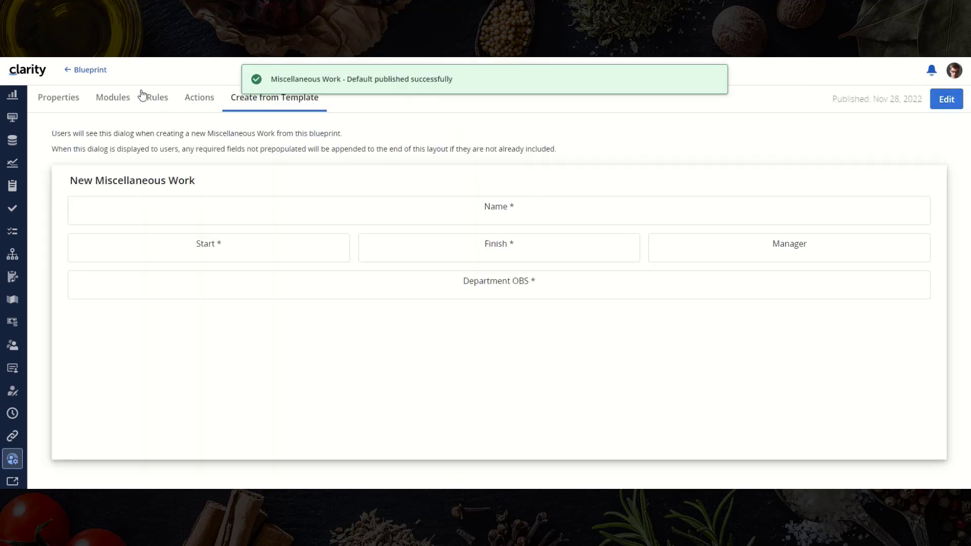
pyautogui.click(101, 70)
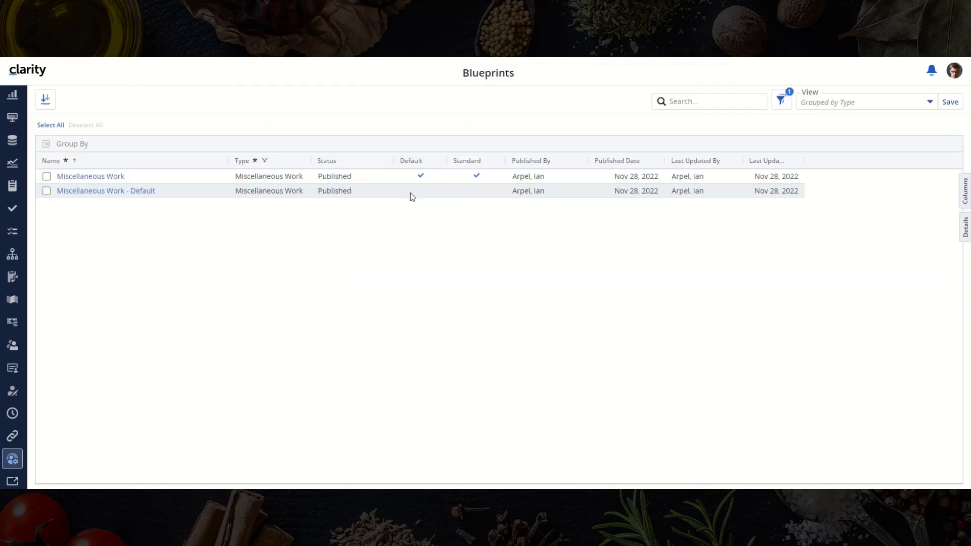
# - Make Miscellaneous Work - Default the default blueprint and assign it to the template record
pyautogui.rightClick(396, 194)
pyautogui.click(418, 217)
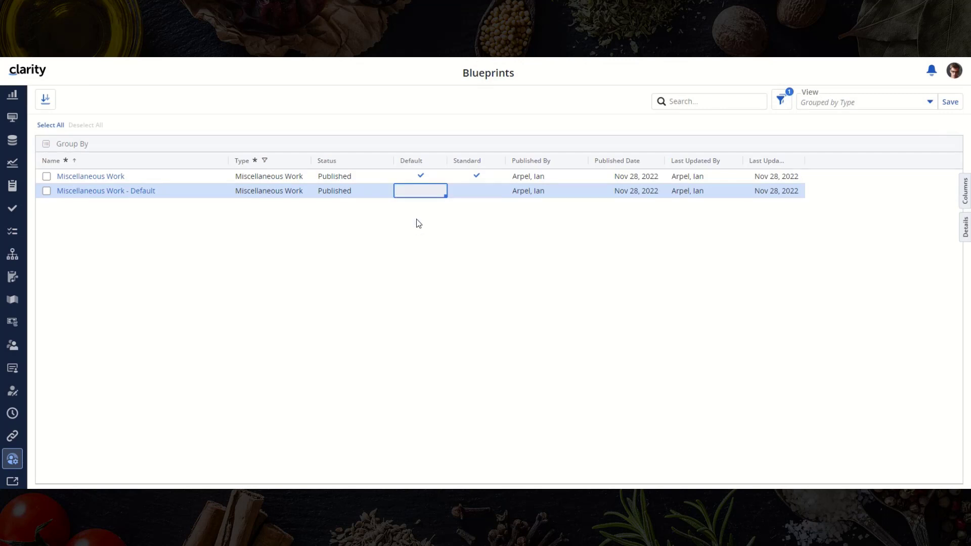
pyautogui.click(13, 95)
pyautogui.click(297, 143)
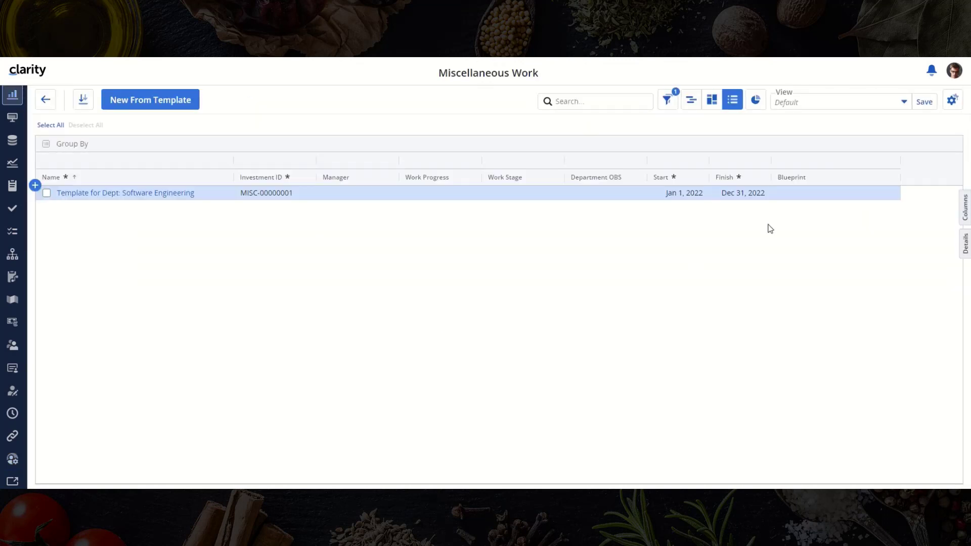
pyautogui.click(830, 192)
pyautogui.click(848, 273)
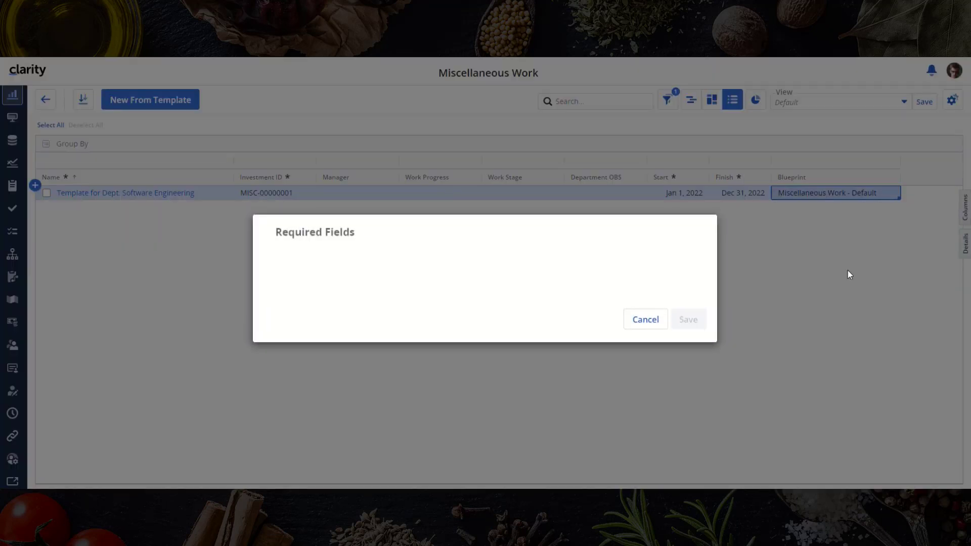
pyautogui.click(652, 326)
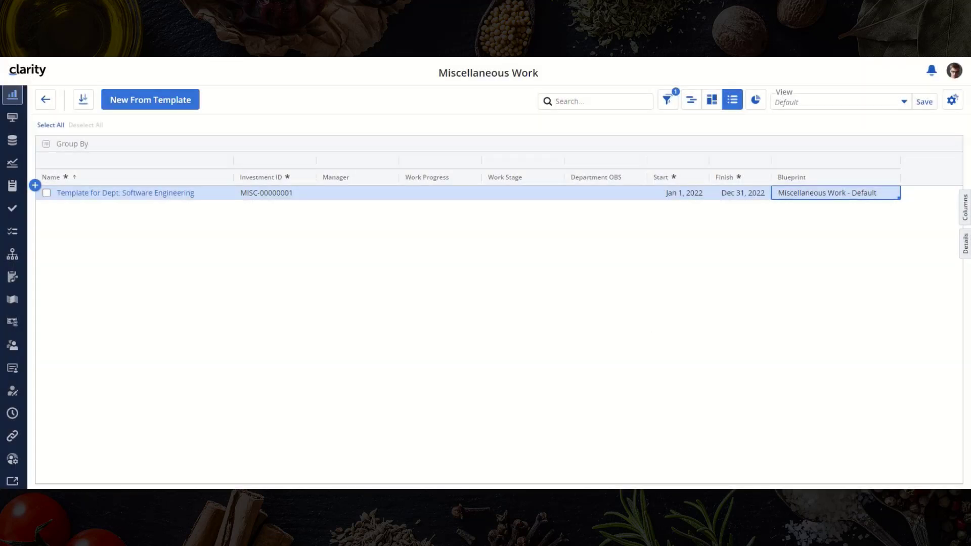